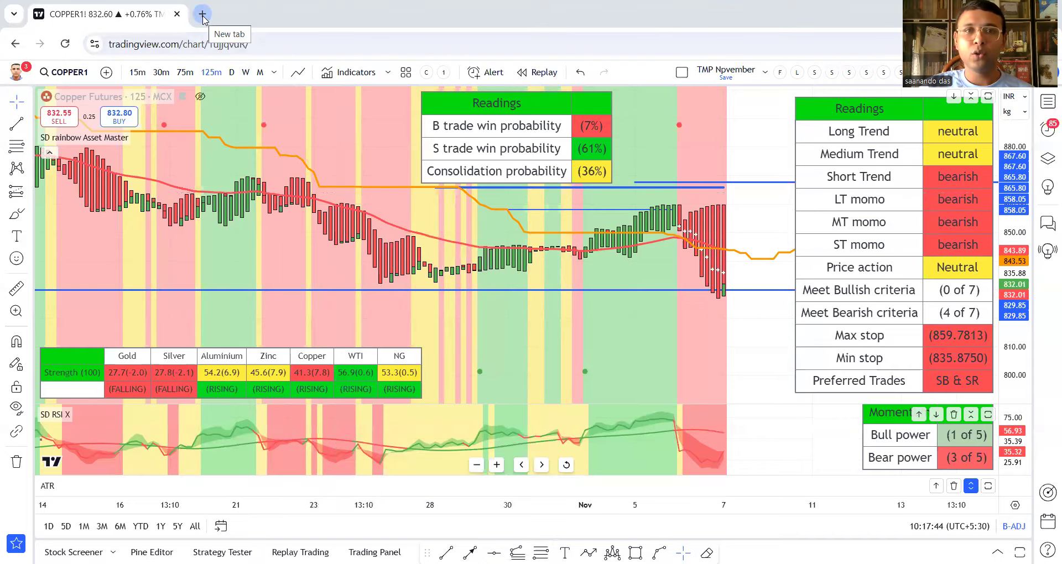
Step: Load tradingeconomics.com in a new browser tab
left_click(202, 17)
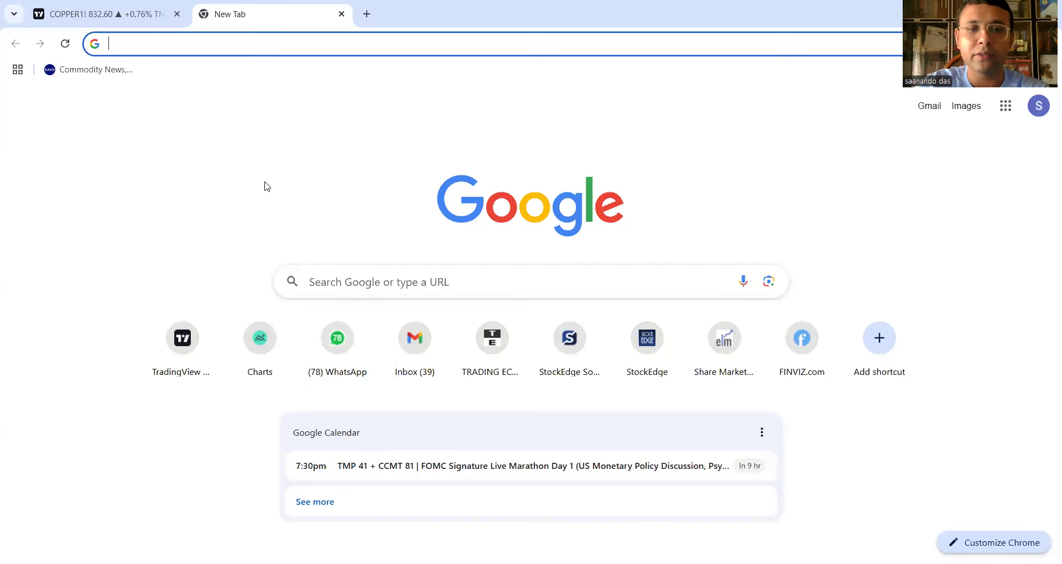
type("tradingeconomics.com")
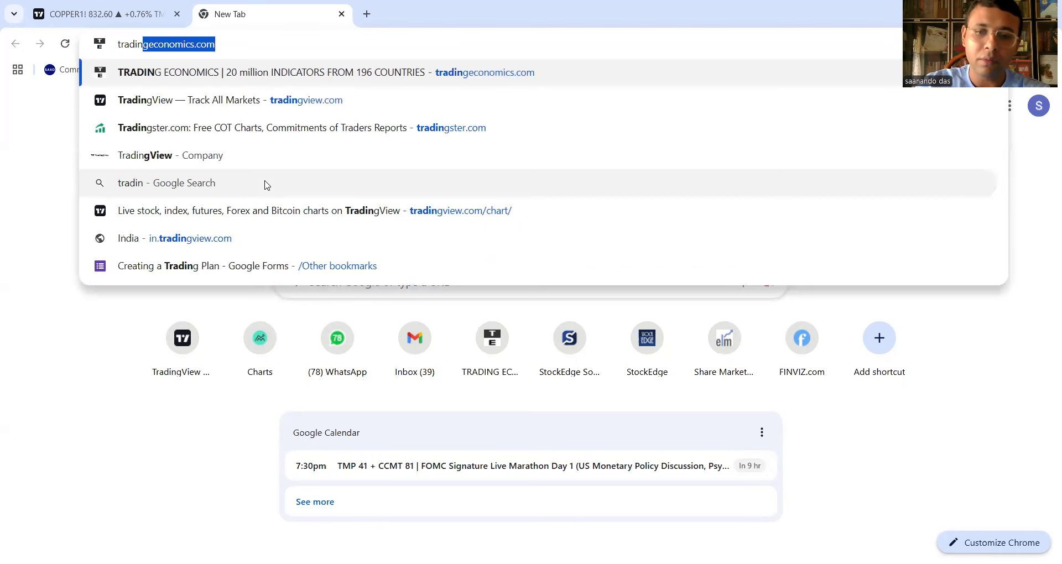
key("Return")
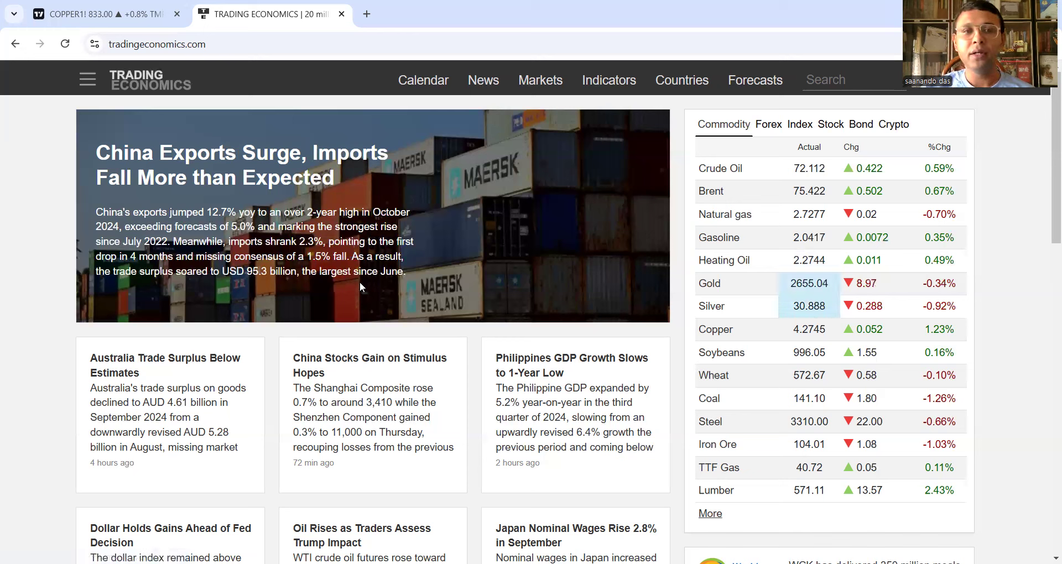
Step: Review the economic calendar filtered to three-star impact events, then go to the latest news stream
left_click(410, 81)
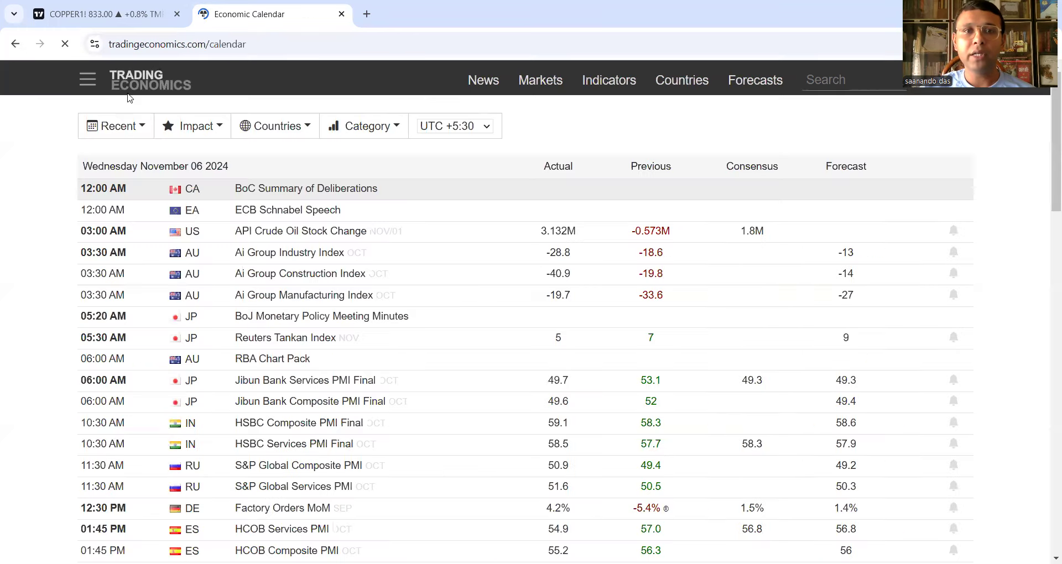
left_click(194, 132)
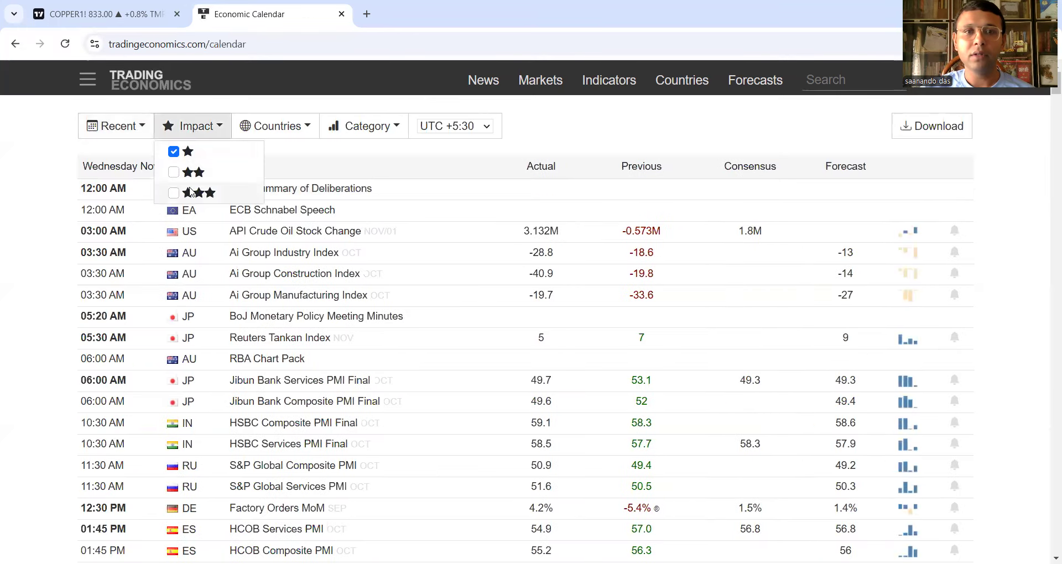
left_click(177, 200)
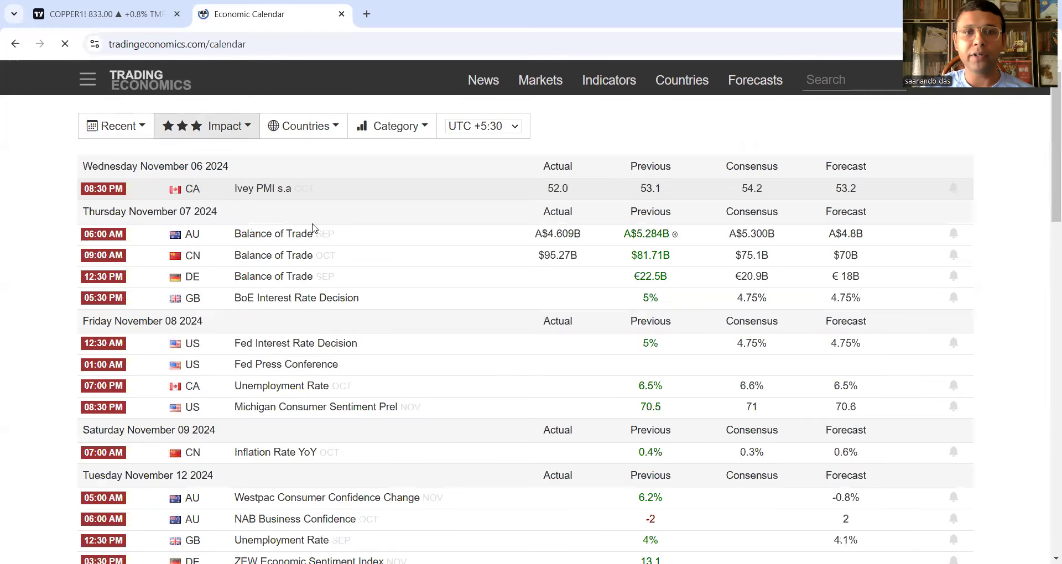
scroll(316, 232, "down", 1)
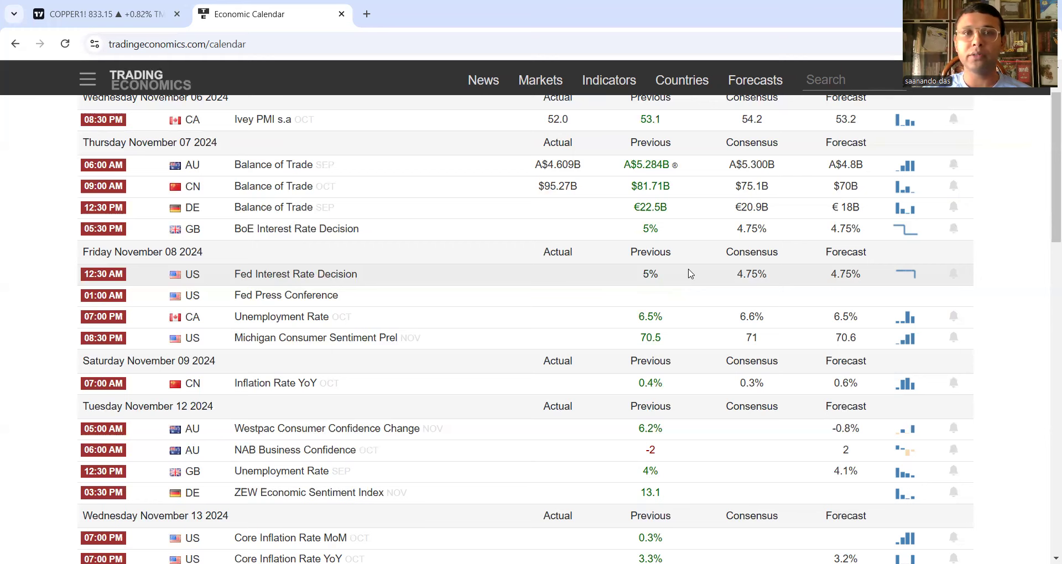
left_click(476, 85)
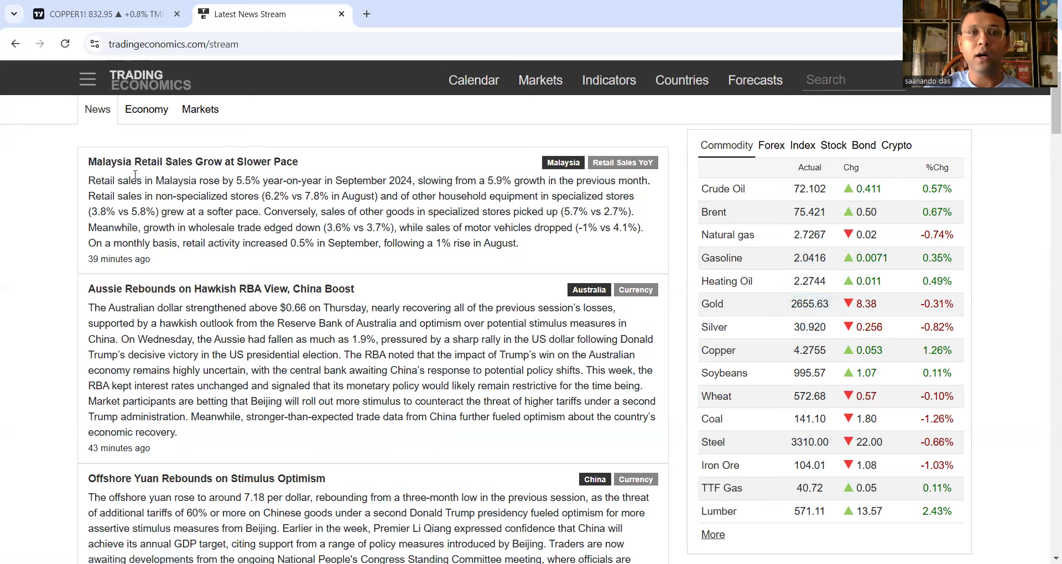
scroll(135, 174, "down", 5)
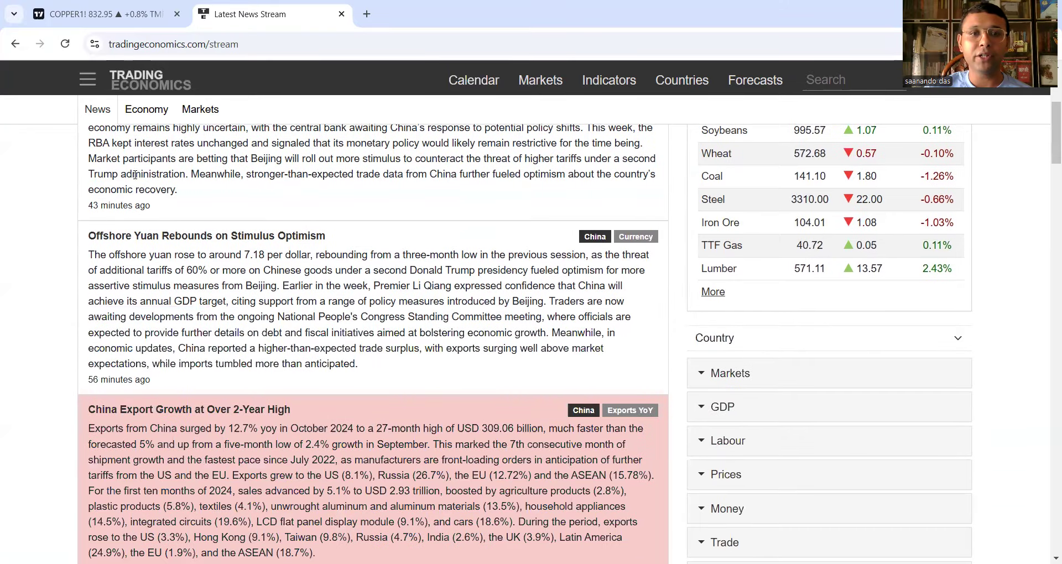
scroll(135, 175, "down", 2)
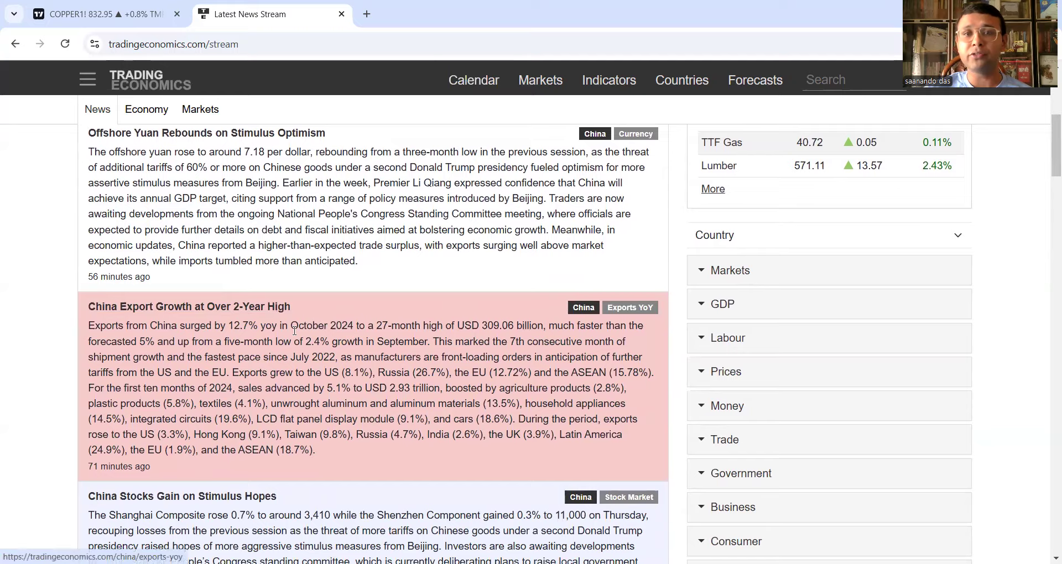
scroll(205, 314, "down", 3)
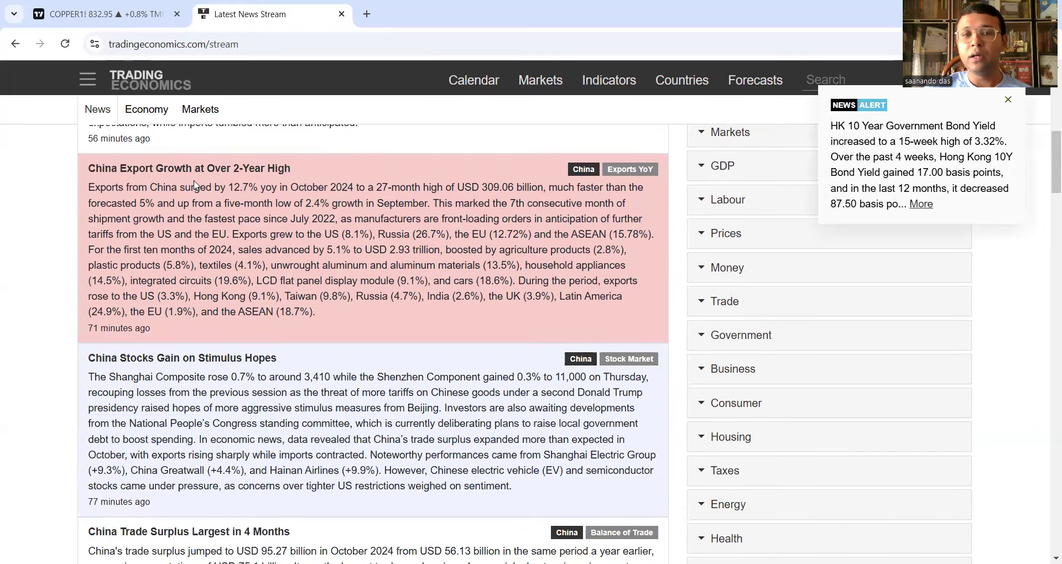
scroll(224, 191, "down", 4)
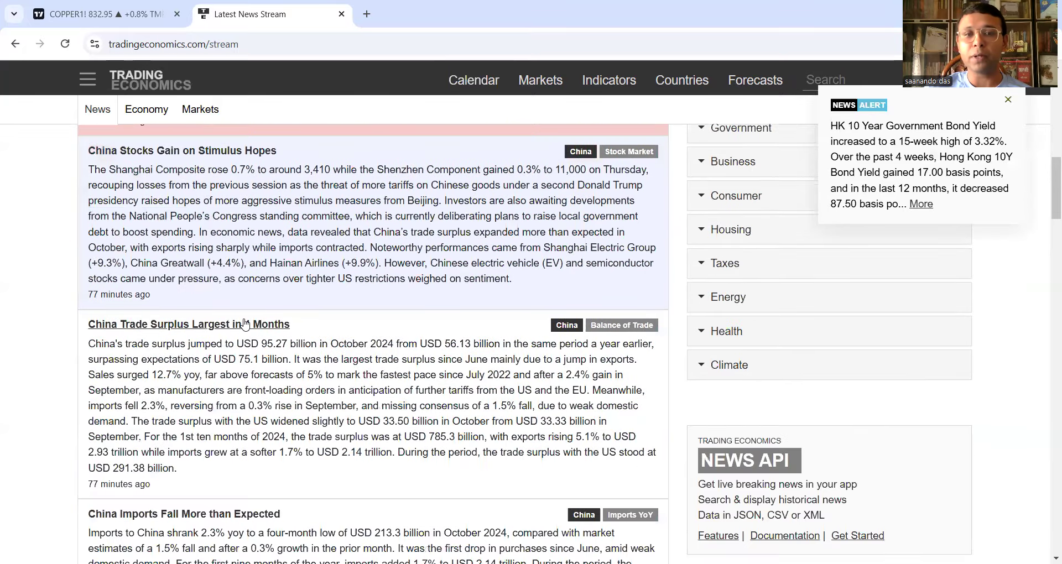
scroll(245, 324, "down", 1)
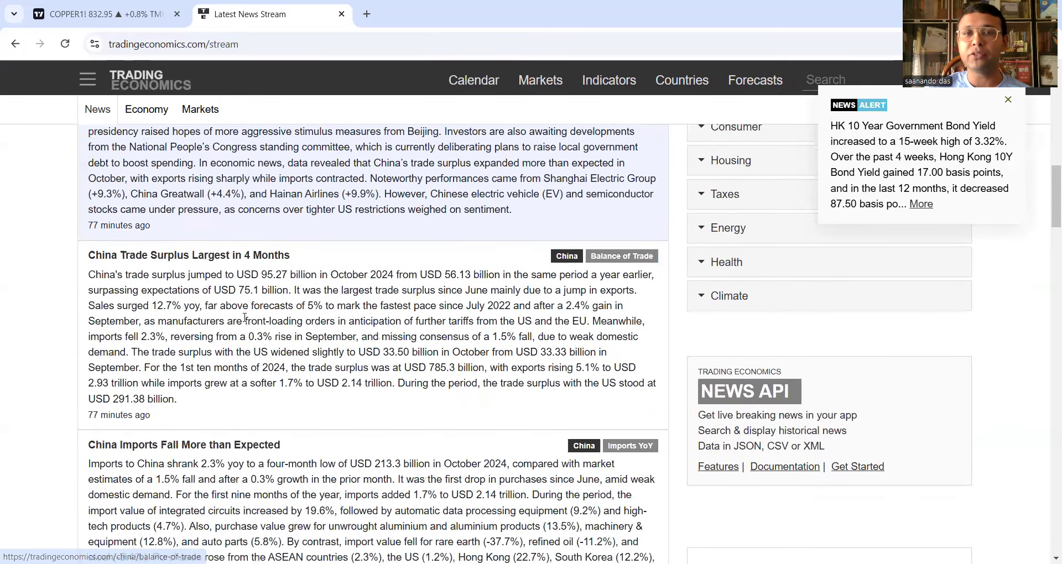
scroll(245, 318, "up", 4)
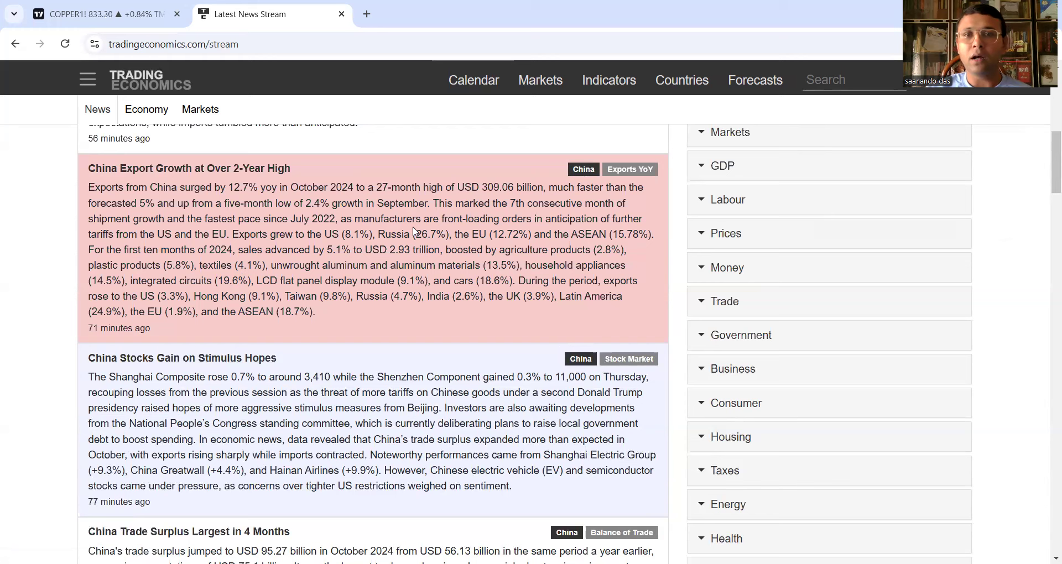
scroll(450, 426, "down", 6)
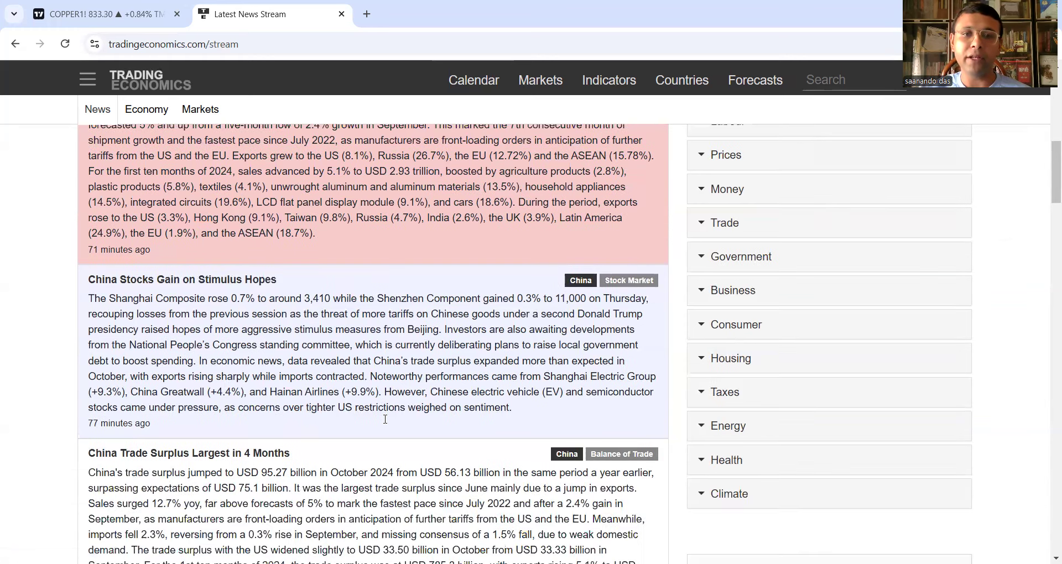
scroll(384, 419, "down", 2)
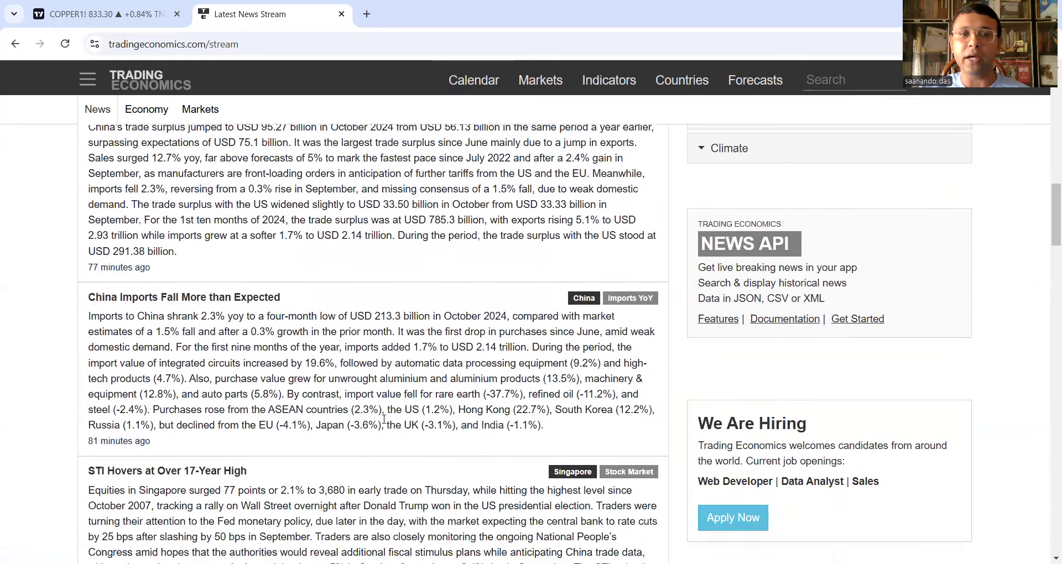
scroll(384, 423, "down", 2)
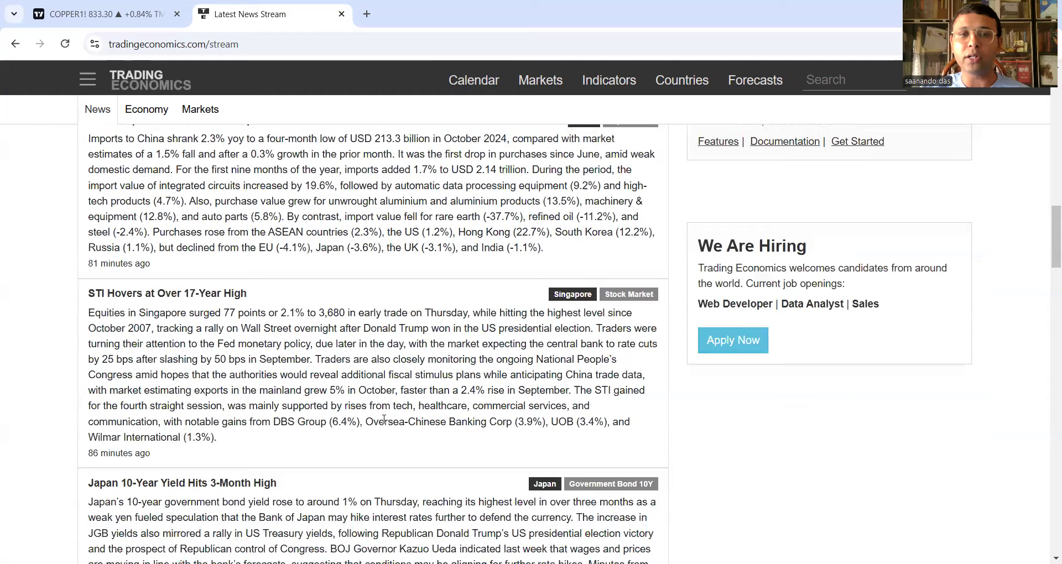
scroll(384, 423, "down", 1)
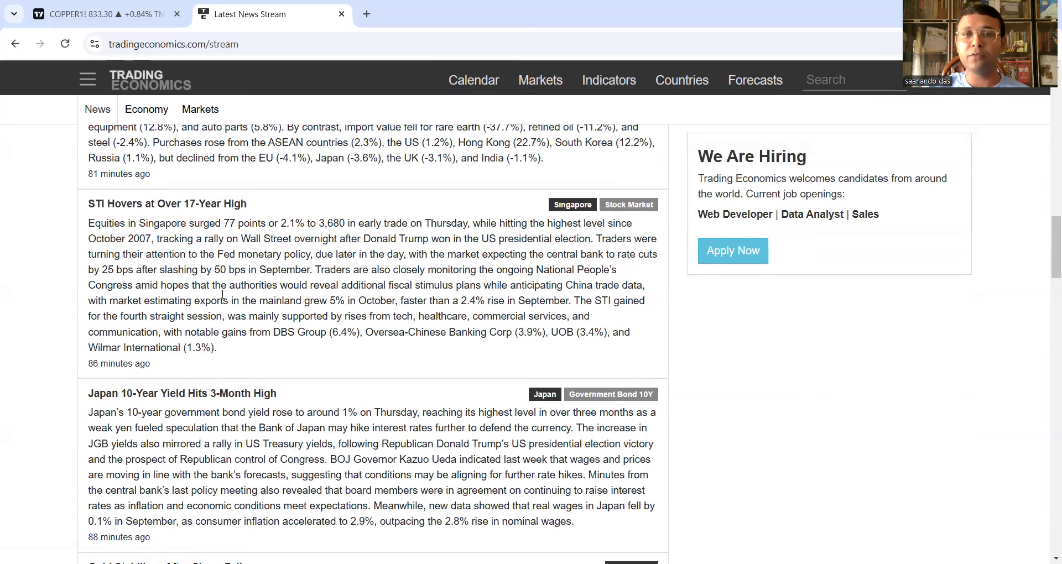
scroll(246, 332, "down", 3)
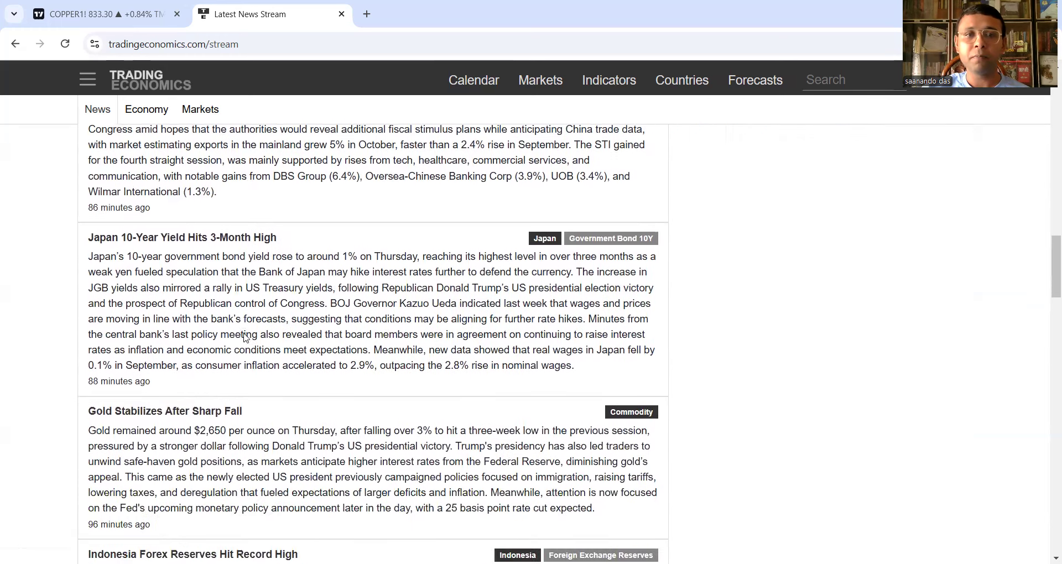
scroll(124, 198, "down", 1)
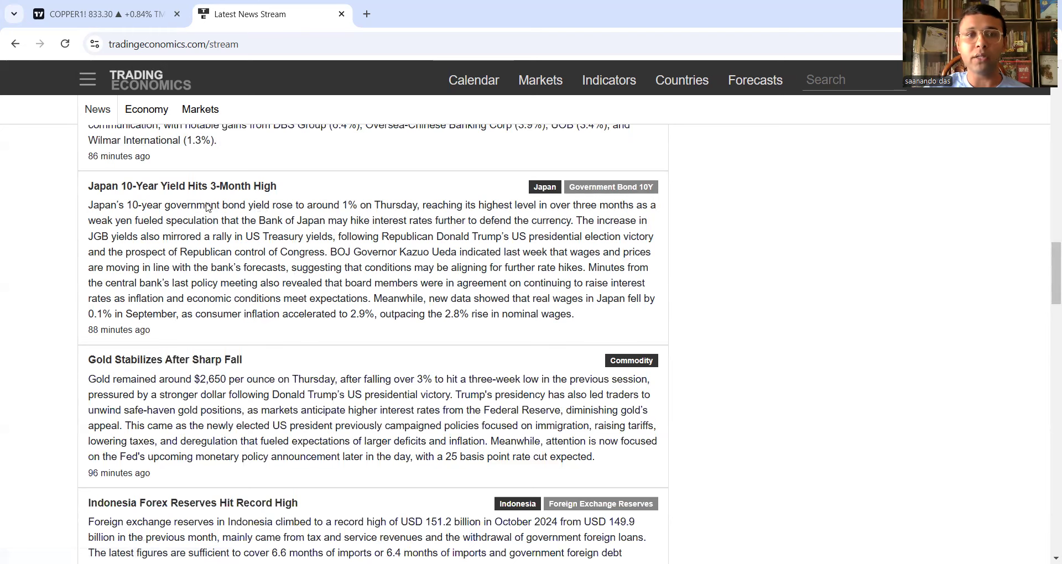
scroll(232, 259, "down", 4)
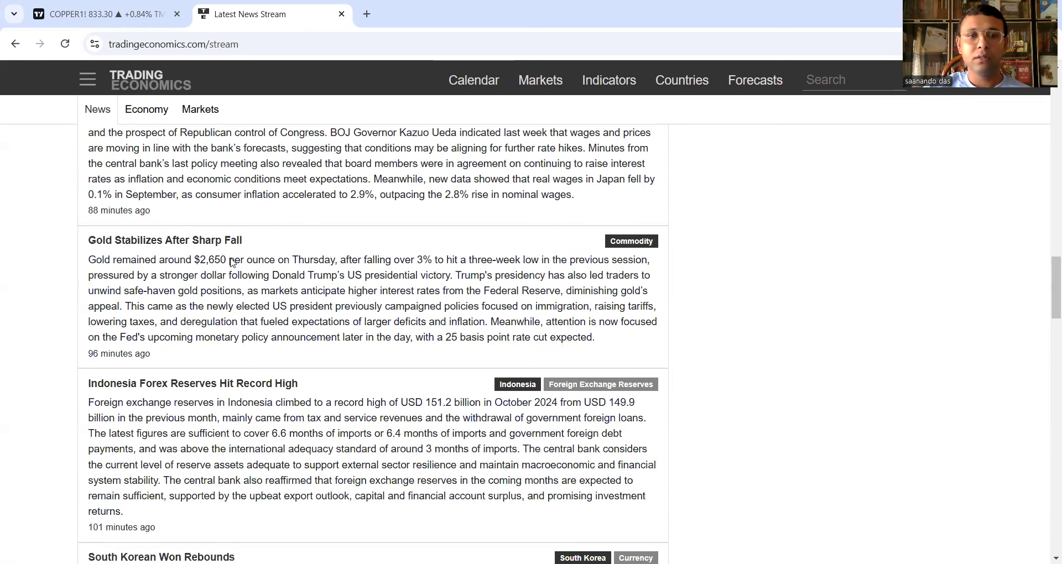
scroll(231, 259, "down", 5)
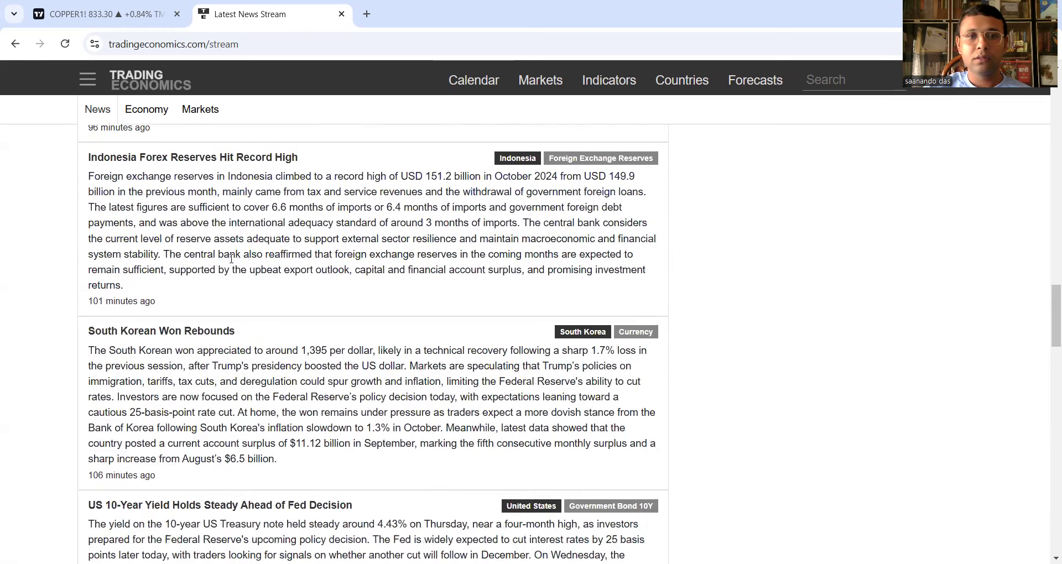
scroll(195, 239, "down", 1)
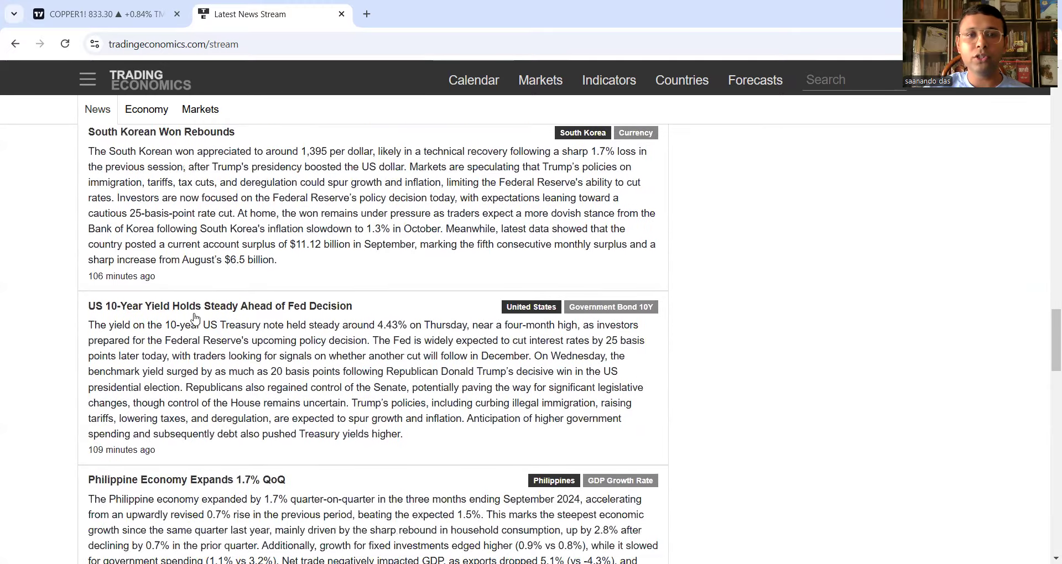
scroll(294, 305, "up", 4)
scroll(294, 305, "up", 11)
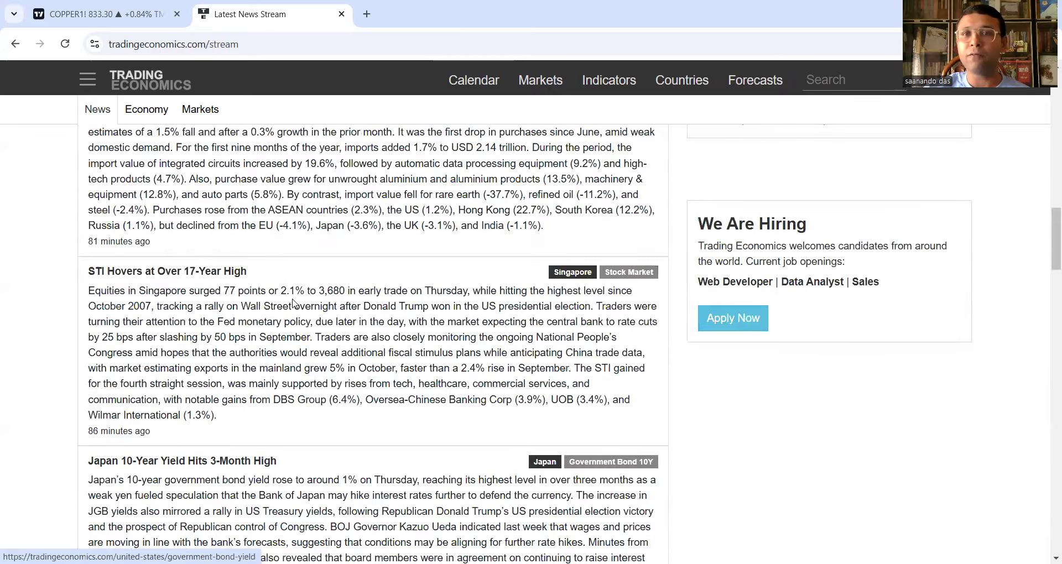
scroll(294, 305, "up", 15)
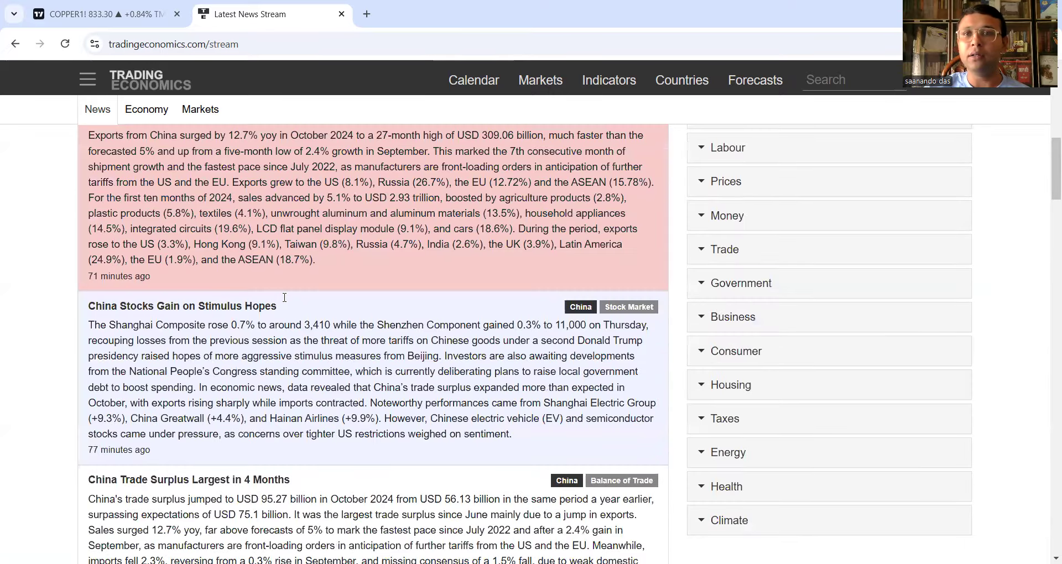
scroll(284, 297, "up", 8)
scroll(285, 301, "up", 2)
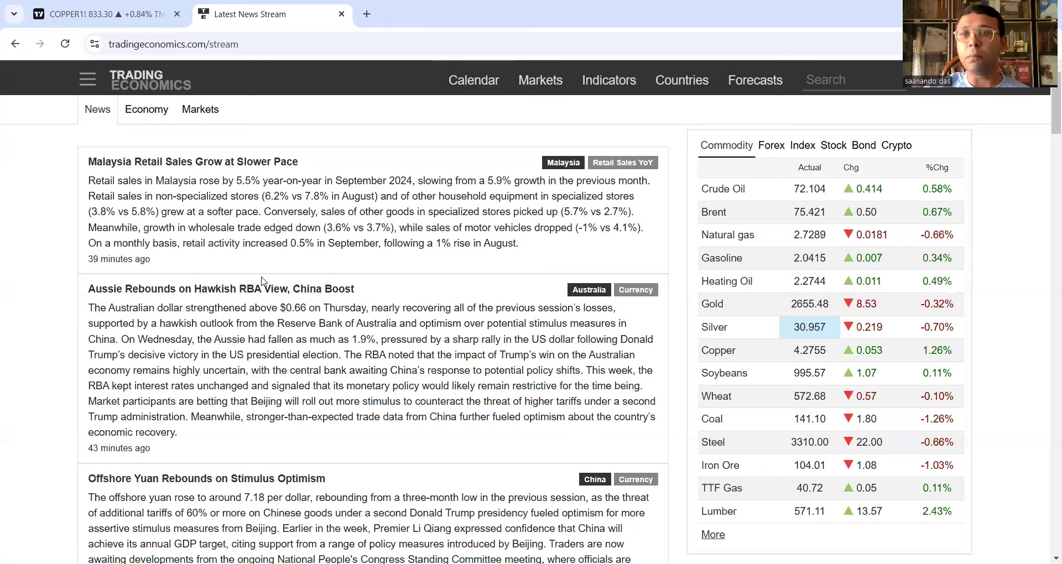
left_click(87, 18)
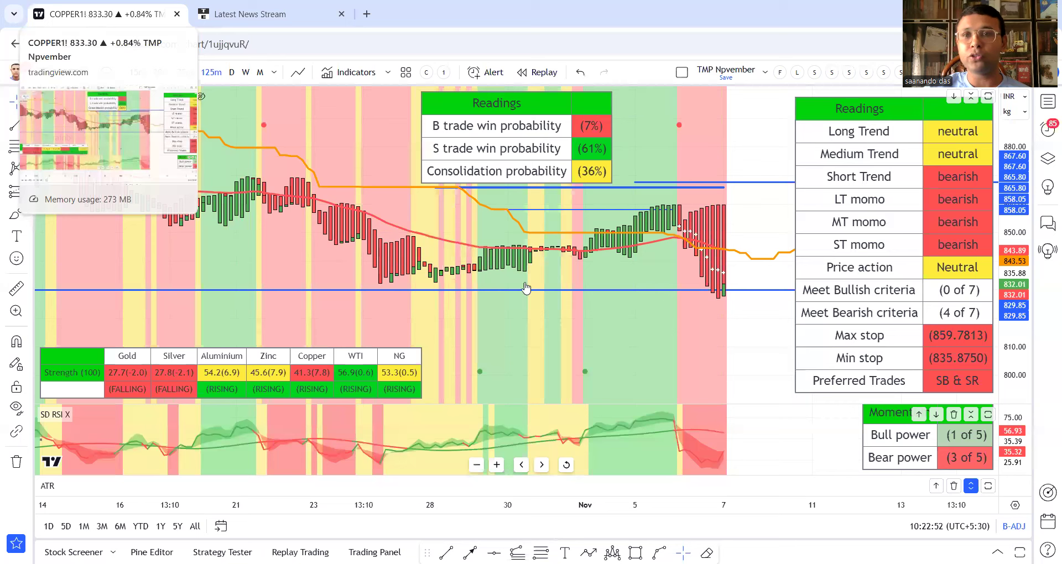
left_click(245, 13)
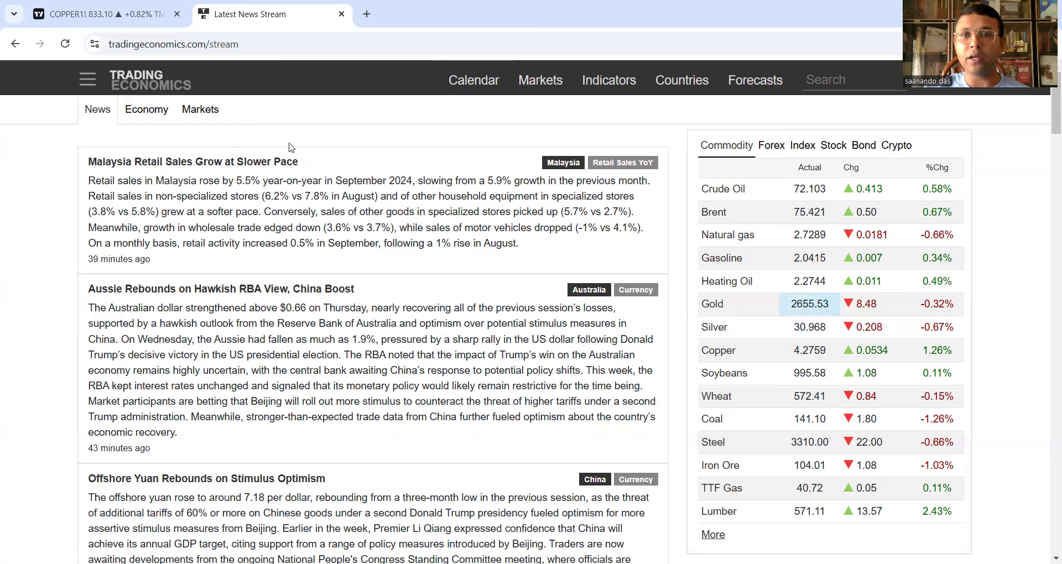
left_click(89, 17)
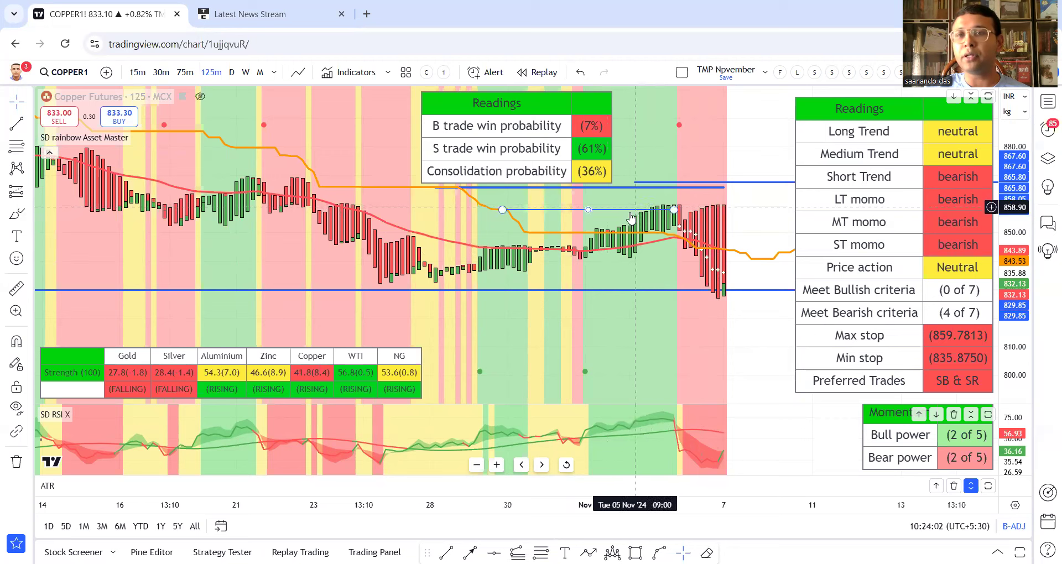
left_click(661, 212)
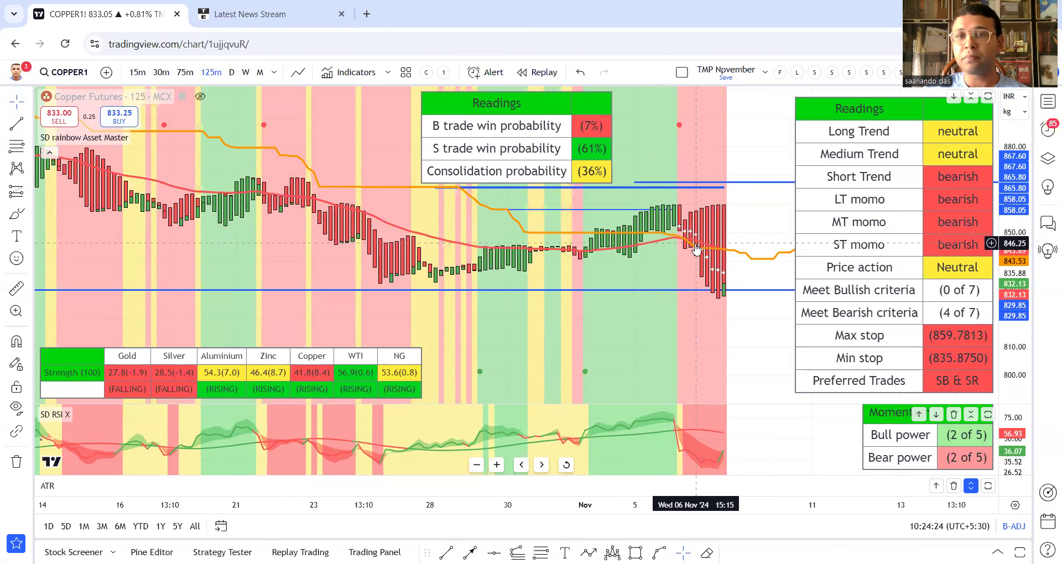
scroll(668, 302, "up", 2)
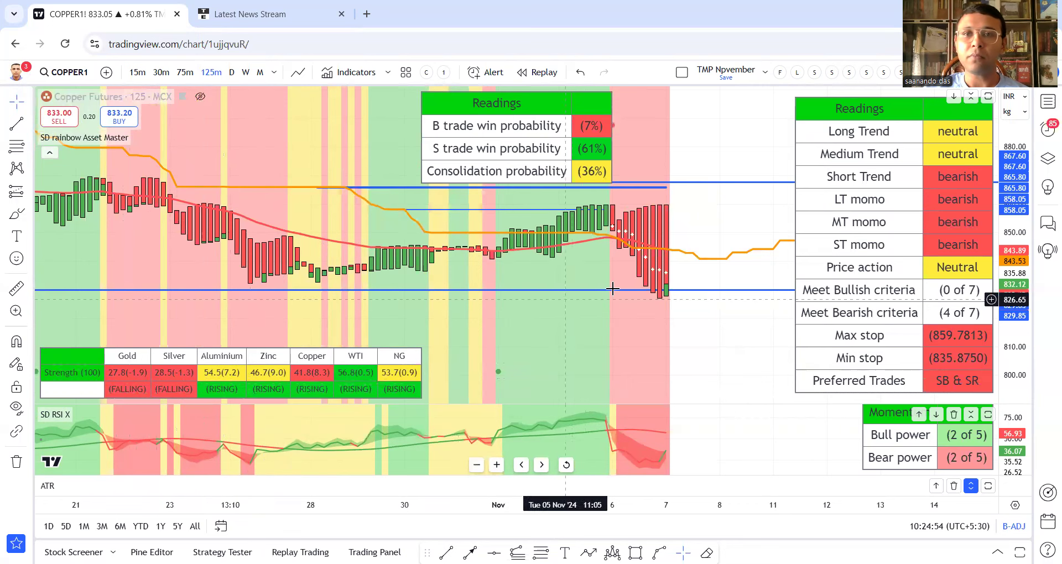
scroll(723, 237, "up", 1)
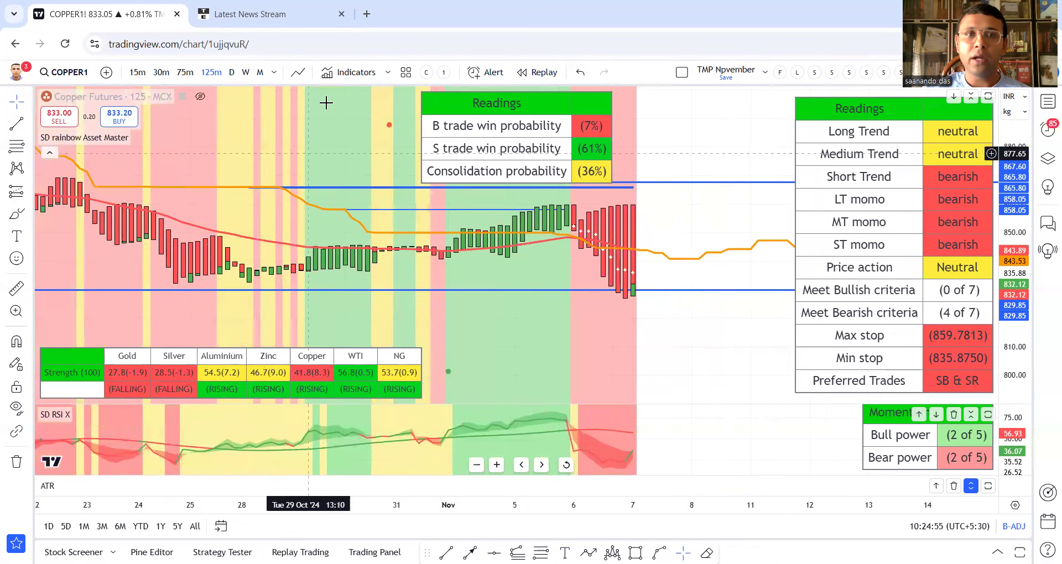
Step: View the copper chart on the daily timeframe and toggle the COPPERX2024 price line off and back on
left_click(232, 74)
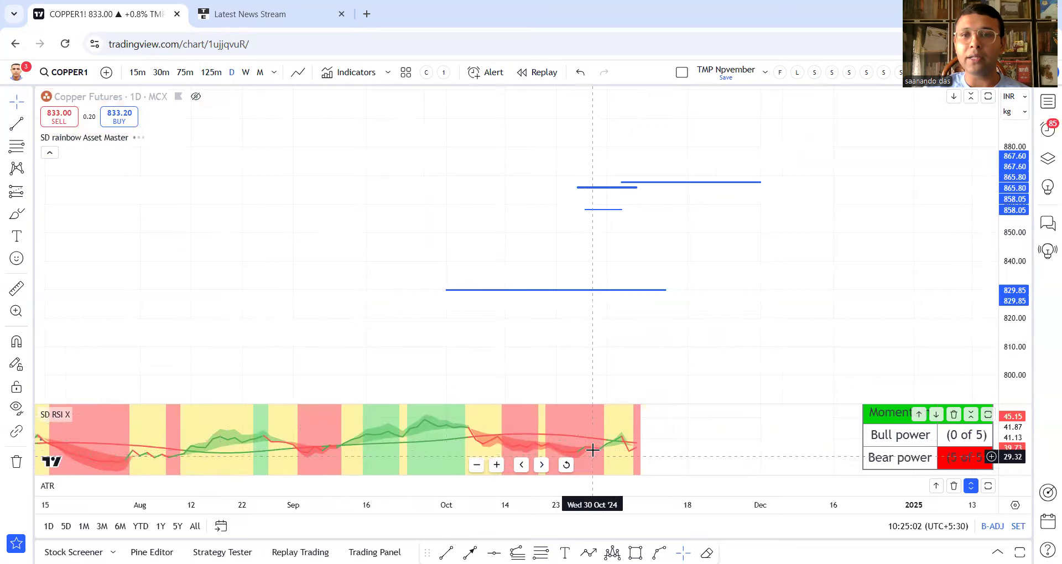
scroll(609, 430, "up", 2)
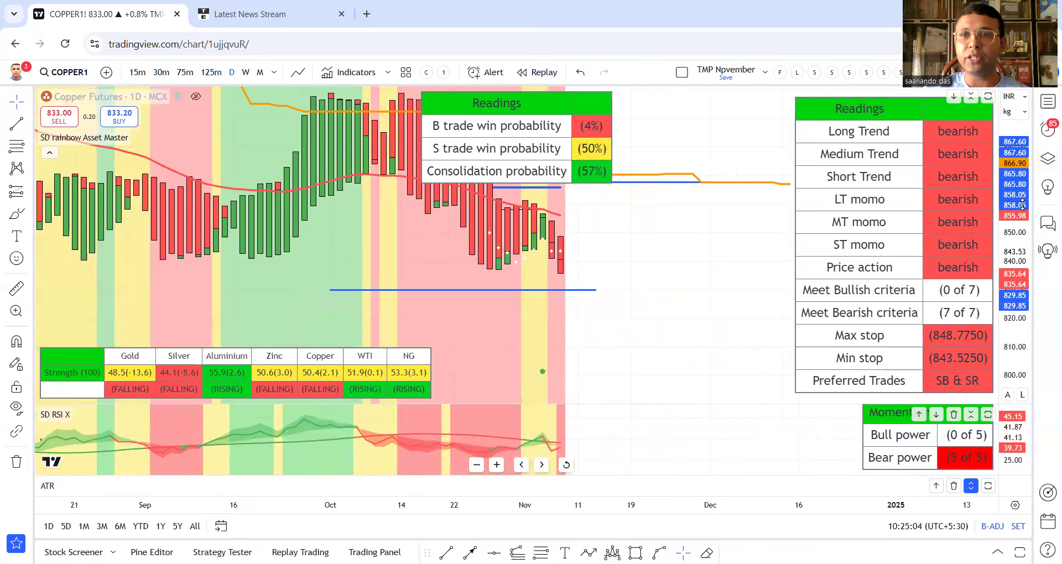
scroll(775, 266, "left", 5)
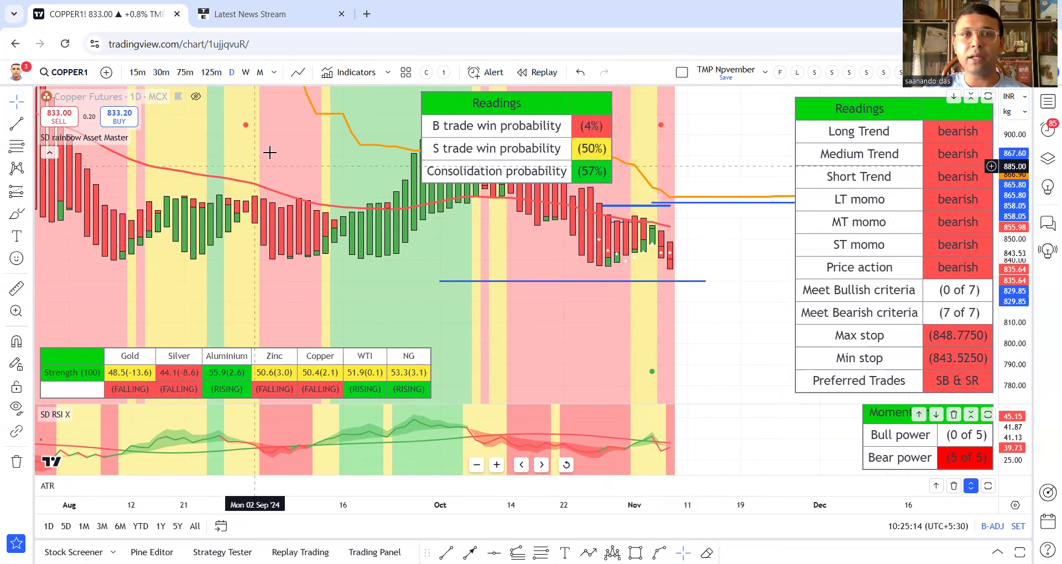
left_click(195, 98)
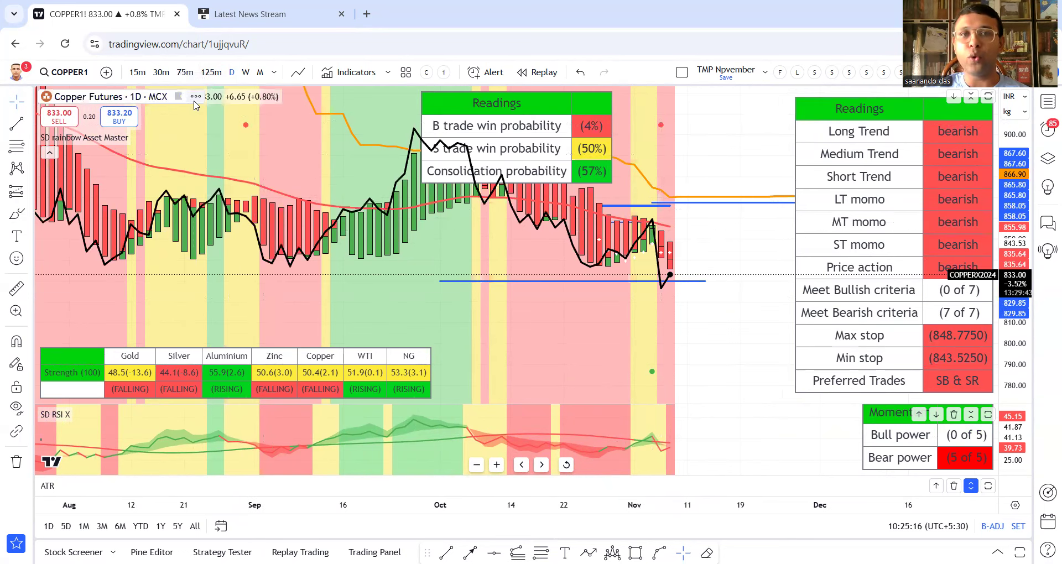
left_click(195, 97)
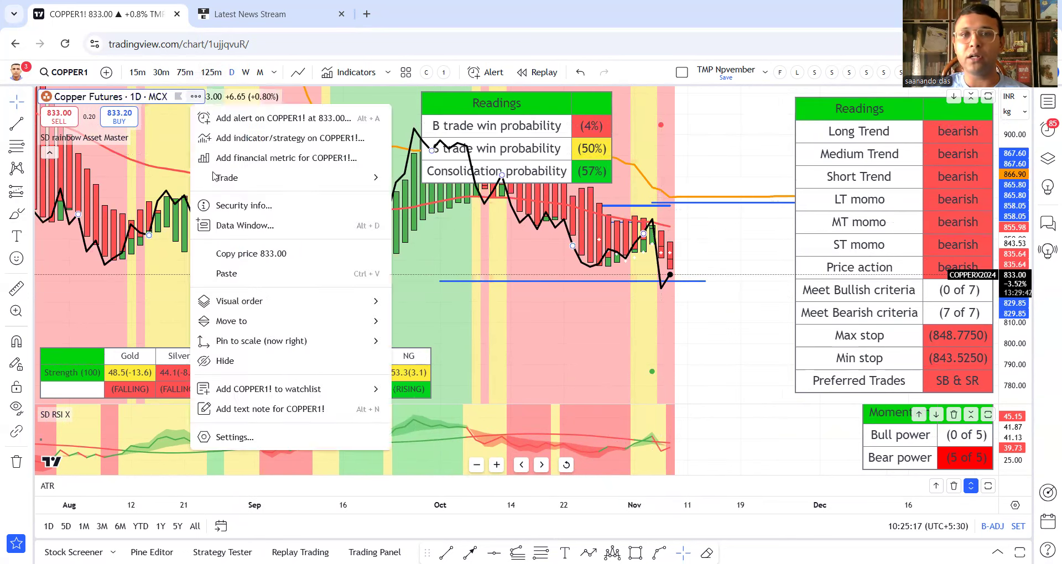
left_click(260, 363)
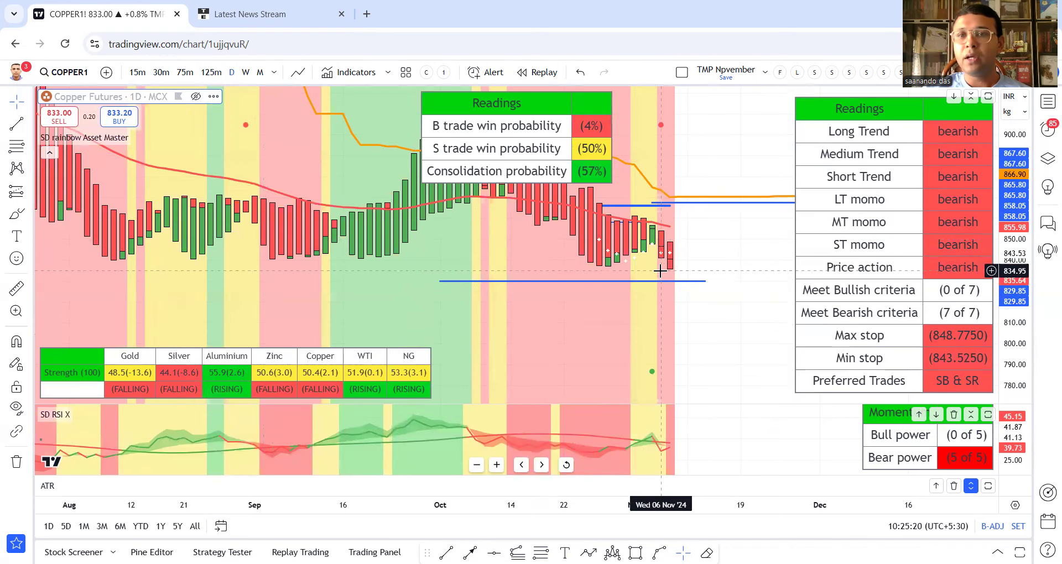
left_click(196, 97)
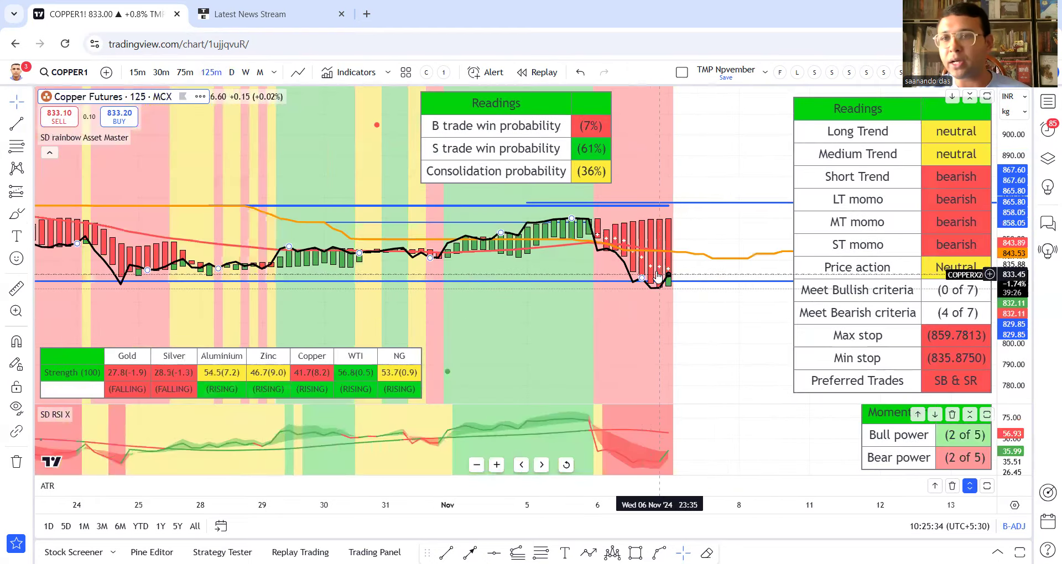
Step: Alert on the SD rainbow Asset Master indicator's '2.2 PRICE ACTION: Bearish' condition for COPPER1! 125m
scroll(648, 263, "down", 1)
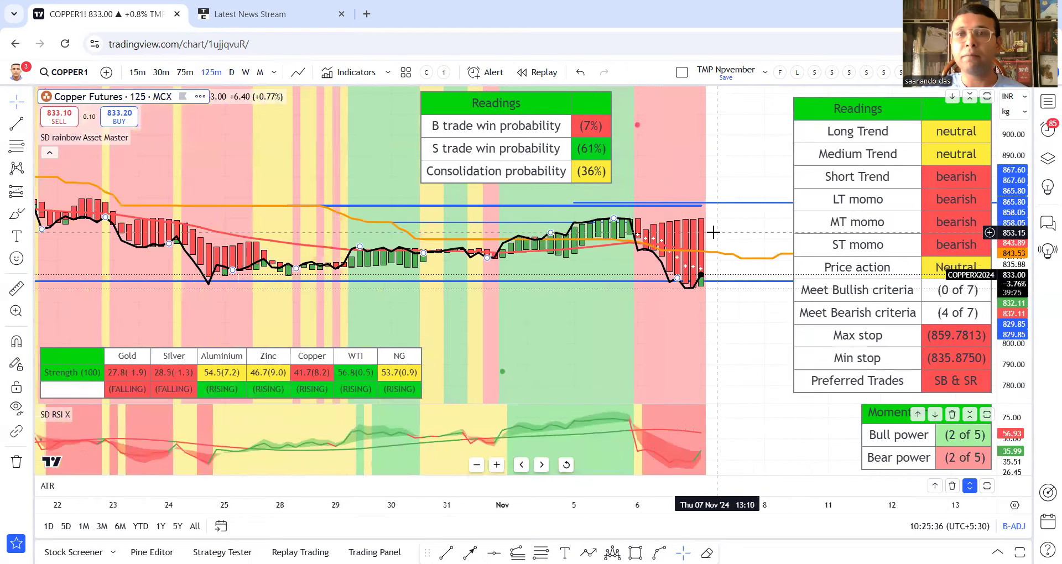
left_click(684, 239)
key("alt+a")
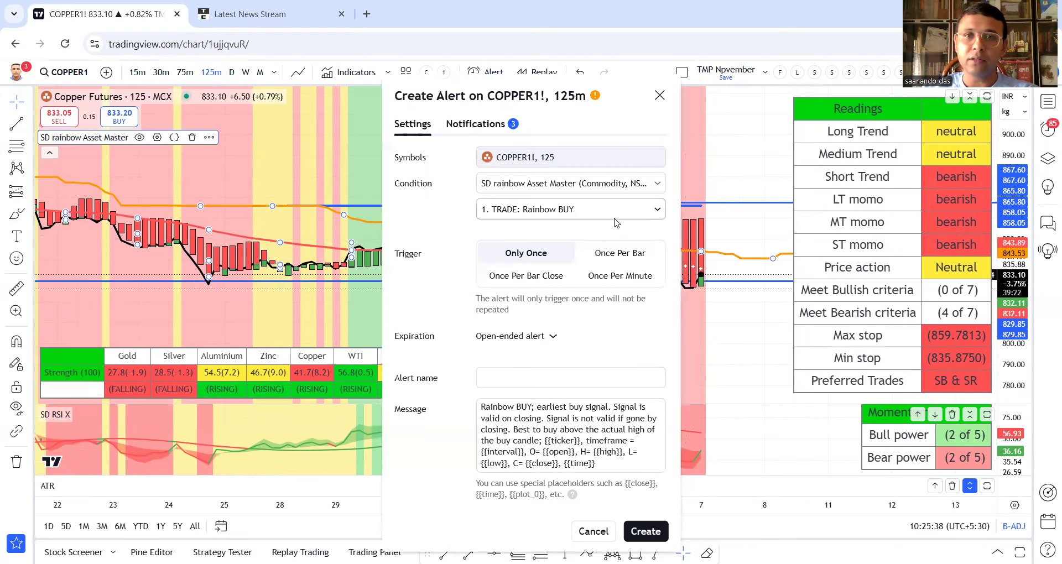
left_click(577, 214)
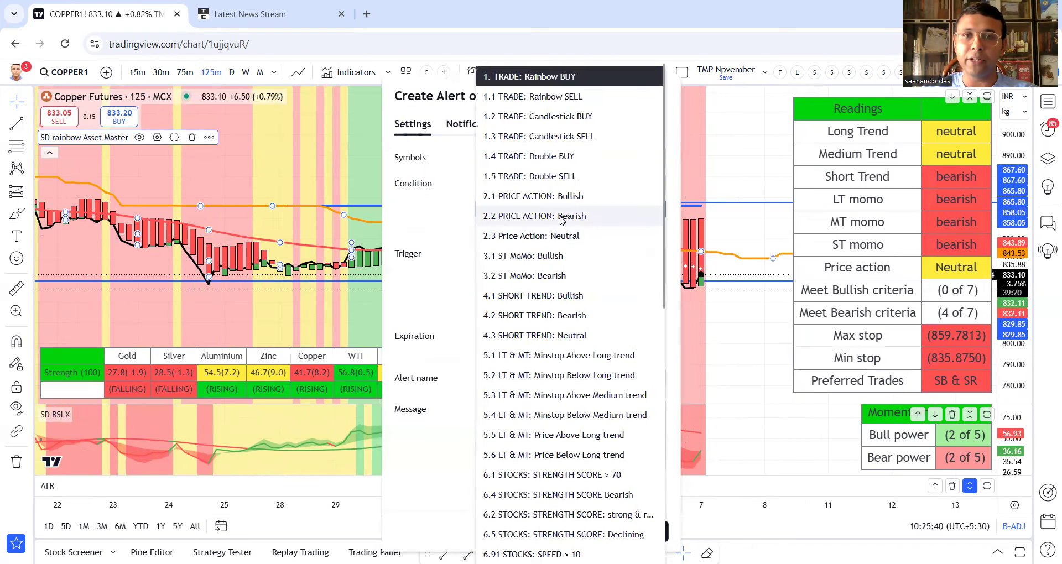
left_click(556, 217)
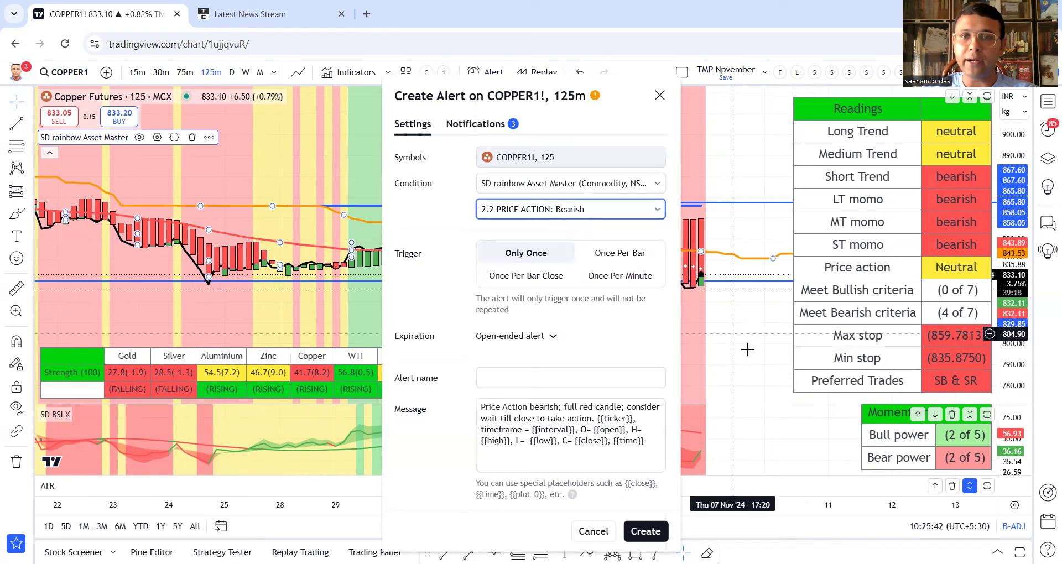
left_click(646, 532)
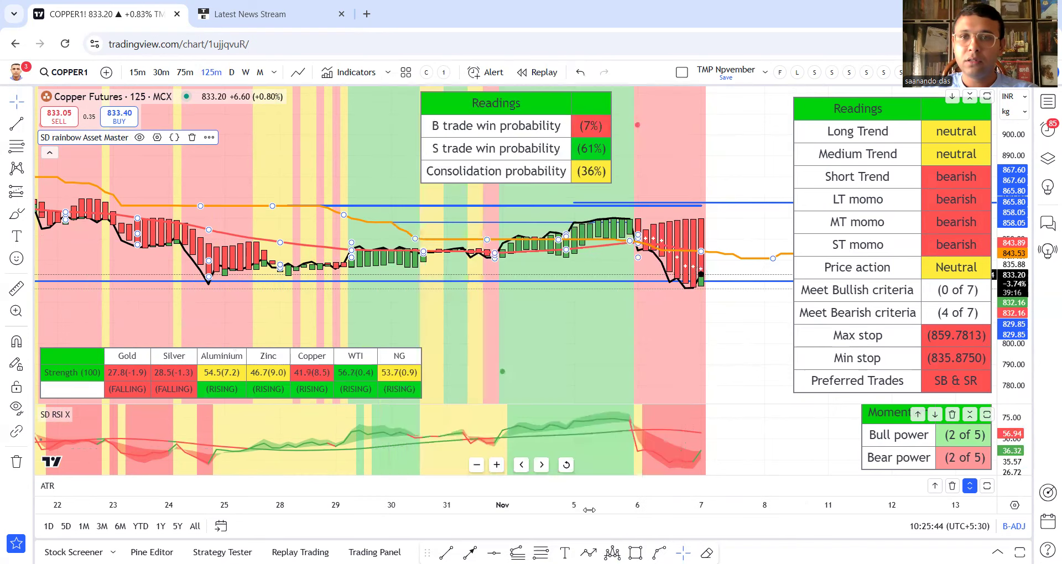
scroll(639, 345, "up", 1)
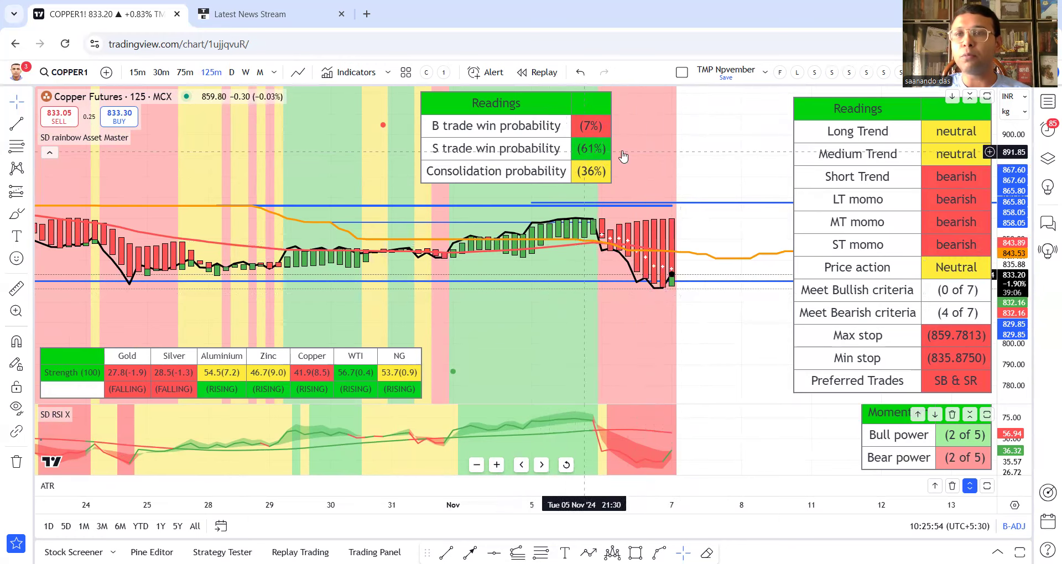
Step: Load ALUMINIUM1! from the Commodities - global watchlist and compress its price scale
left_click(1048, 104)
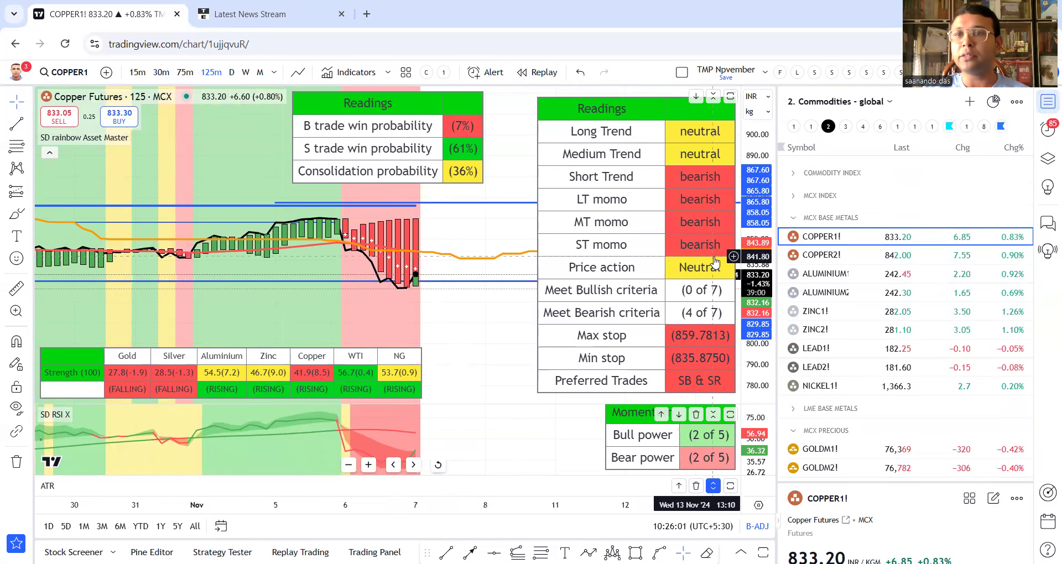
left_click(825, 274)
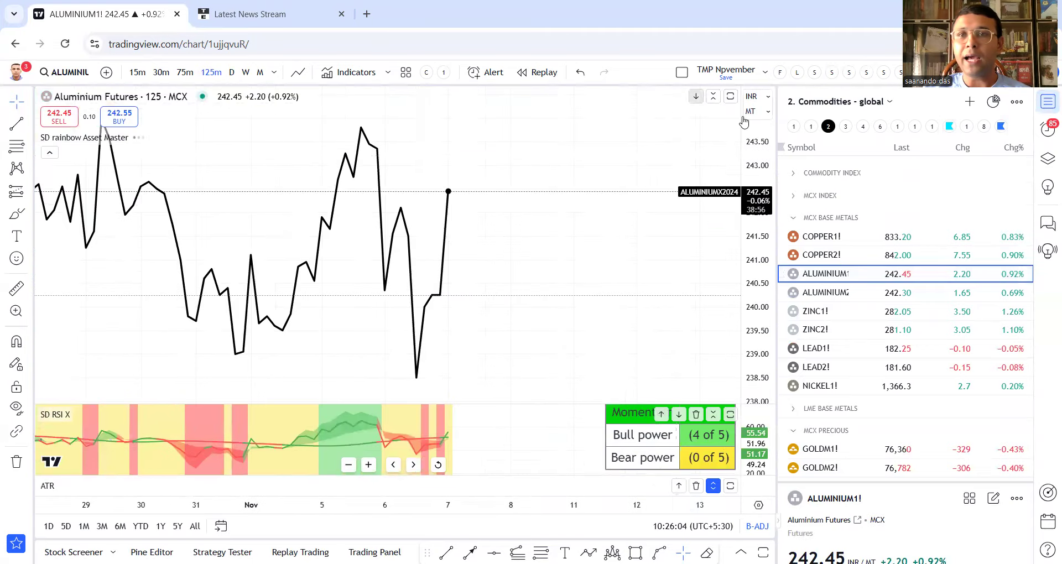
left_click_drag(757, 137, 758, 266)
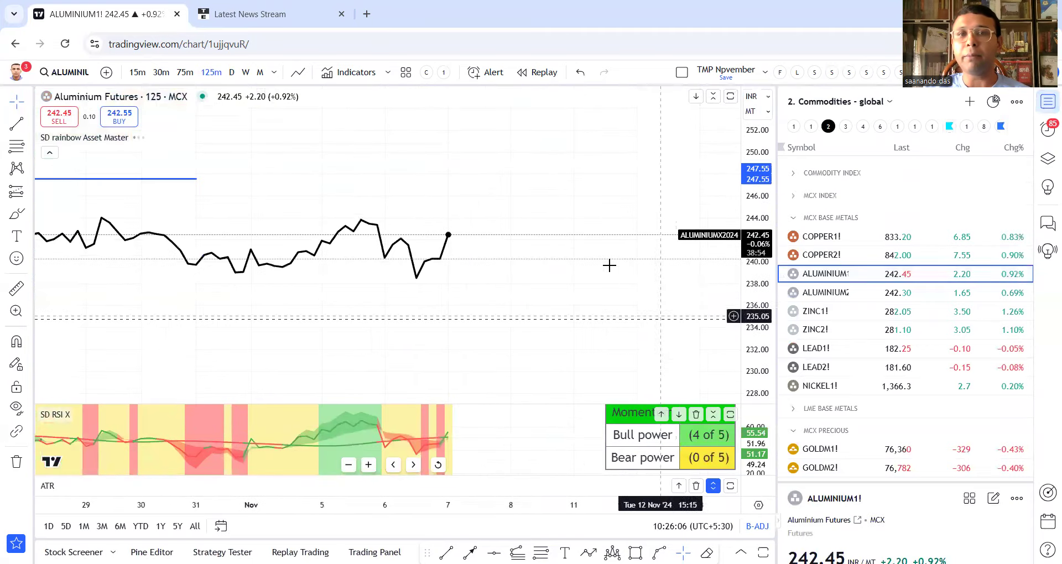
scroll(376, 310, "down", 2)
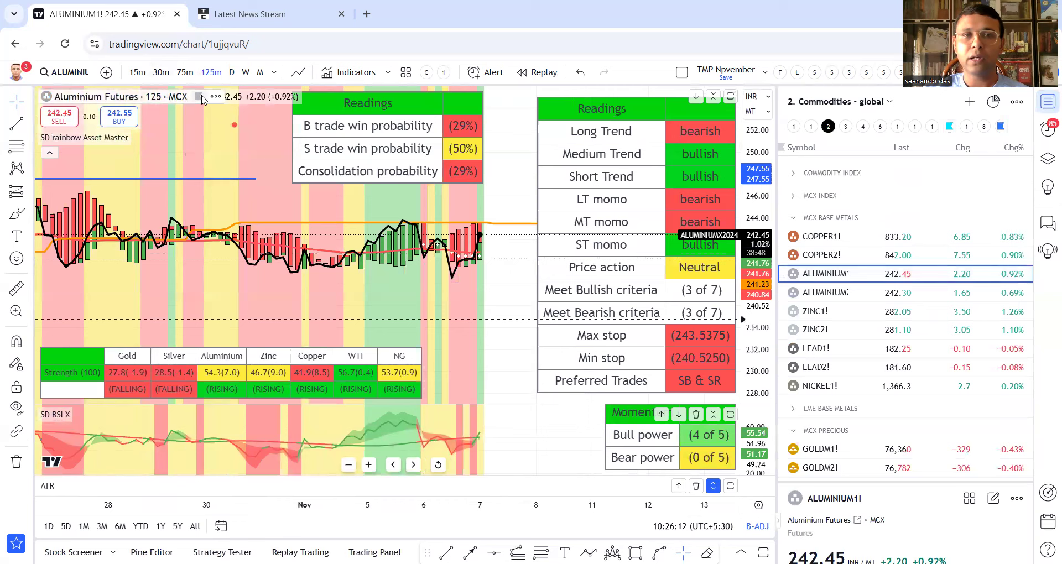
Step: Hide the black aluminium price line on the chart
left_click(215, 97)
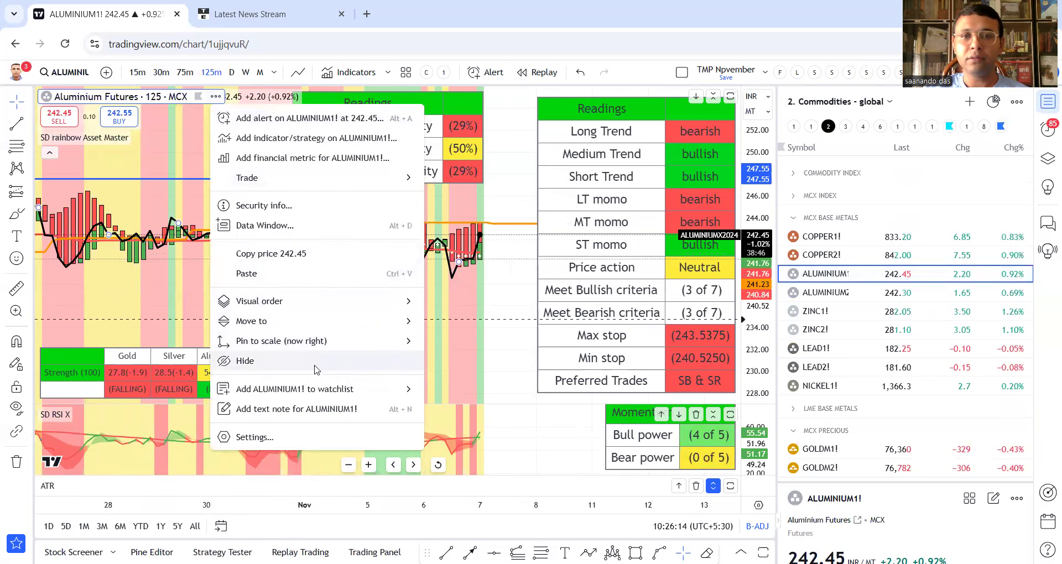
left_click(249, 362)
scroll(491, 288, "up", 3)
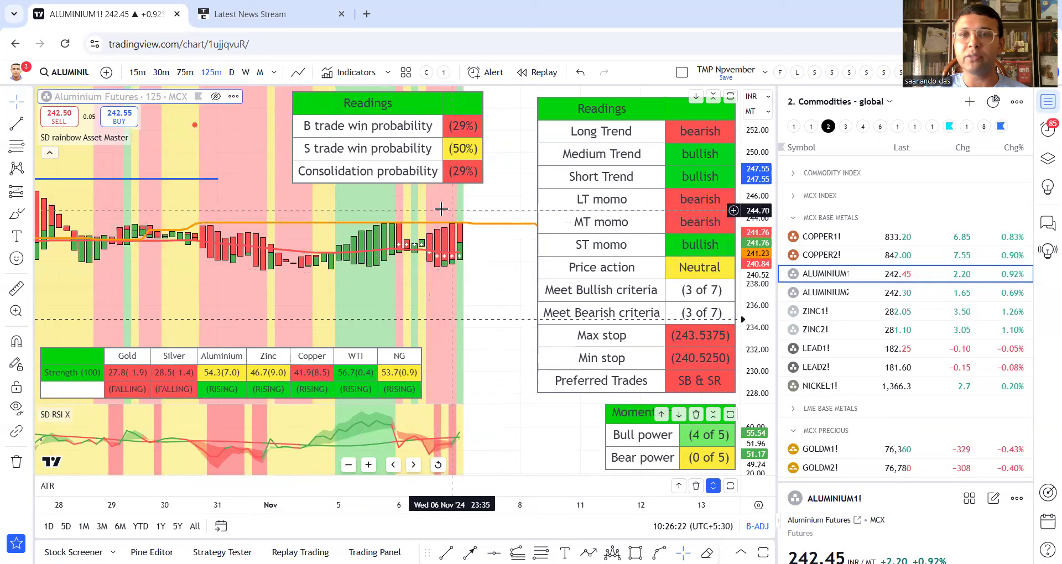
scroll(426, 226, "down", 4)
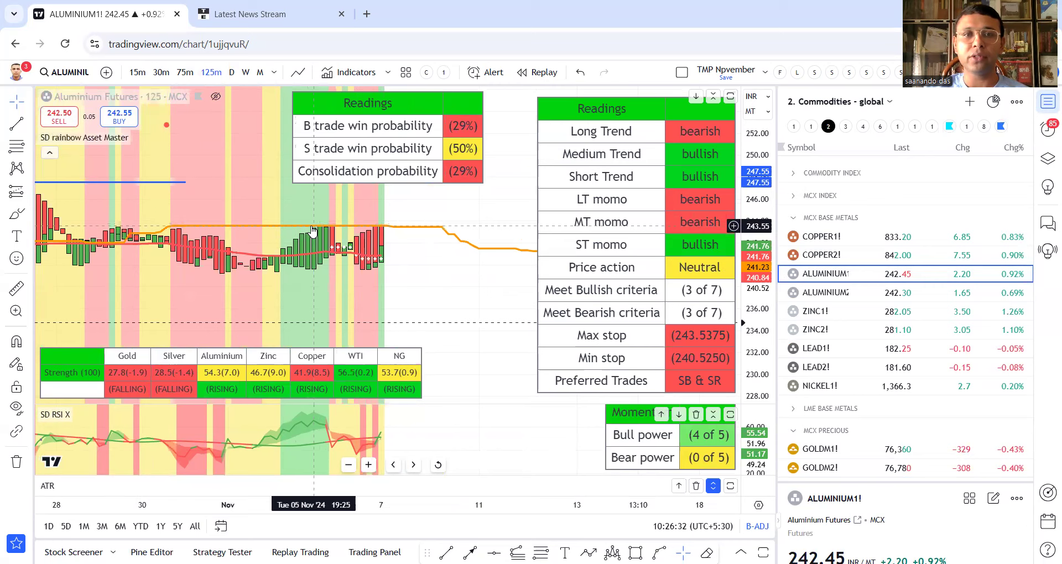
Step: Switch ALUMINIUM1! to the daily chart and compress the price scale so all bars fit
left_click(232, 72)
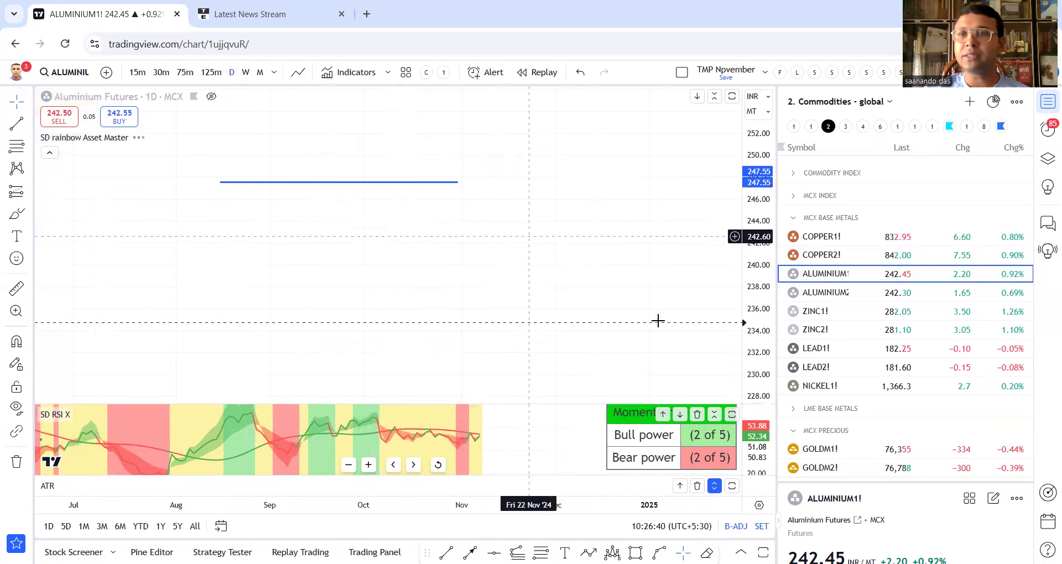
scroll(536, 286, "up", 2)
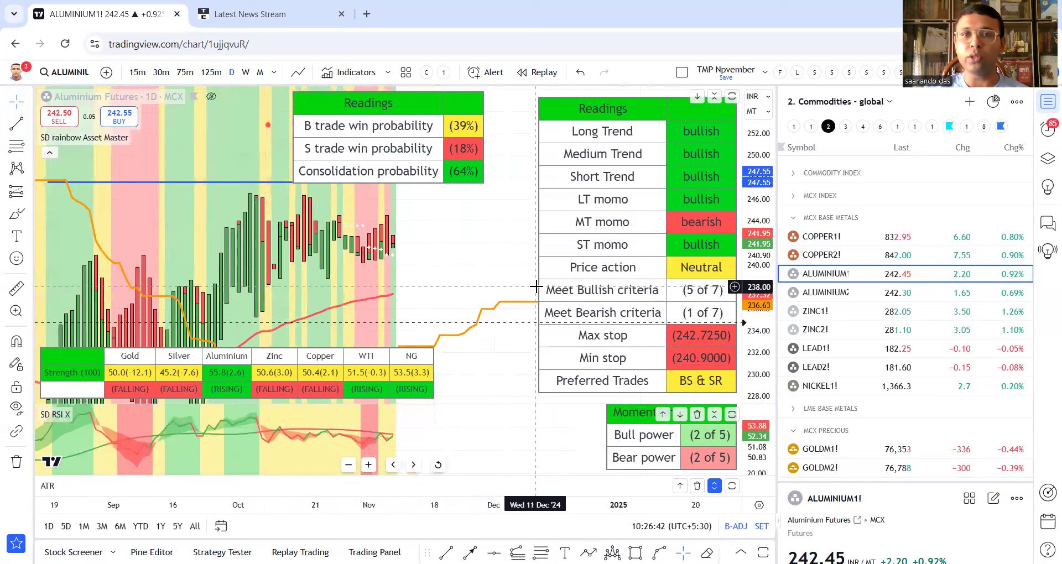
left_click_drag(758, 247, 758, 277)
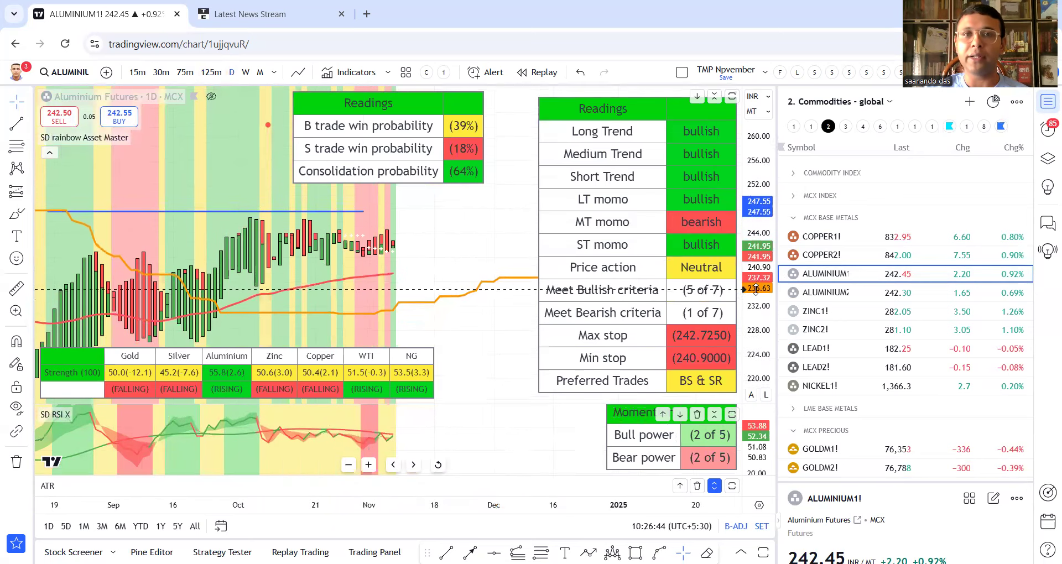
scroll(448, 250, "up", 1)
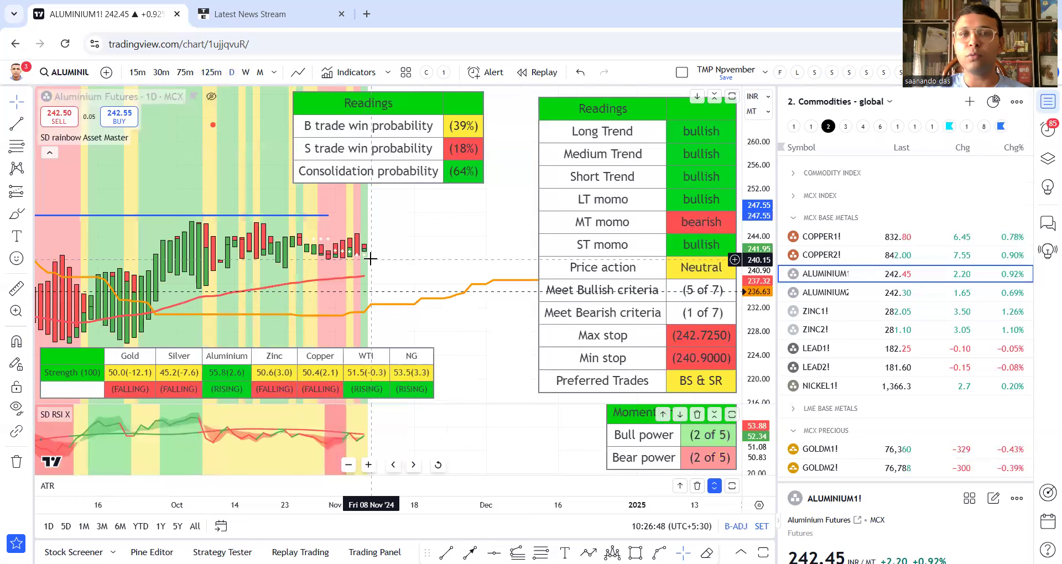
scroll(370, 259, "down", 1)
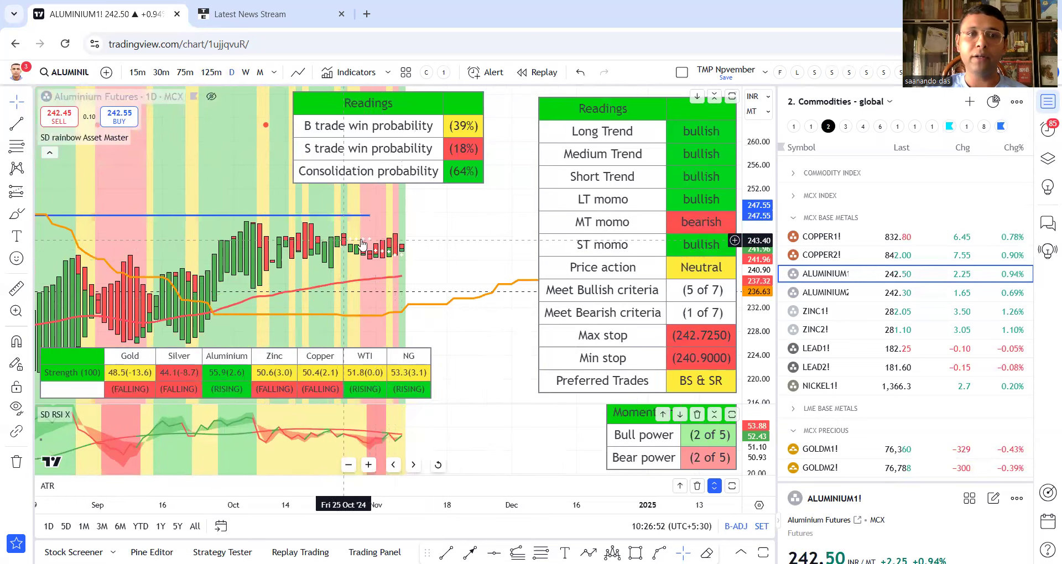
scroll(363, 243, "down", 1)
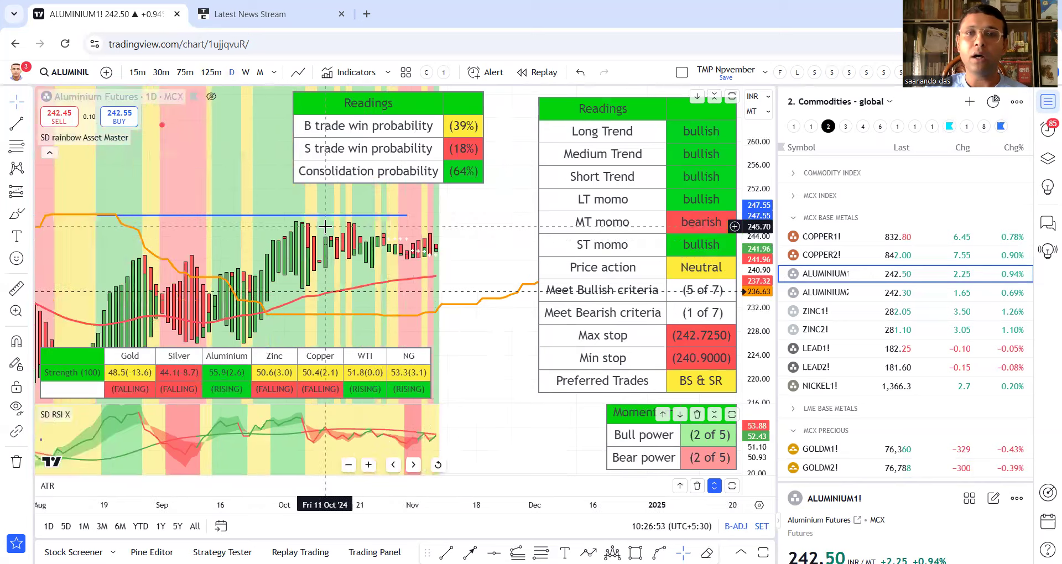
Step: Load ZINC1! from the watchlist and compress the price scale until the recent range fits
left_click(849, 318)
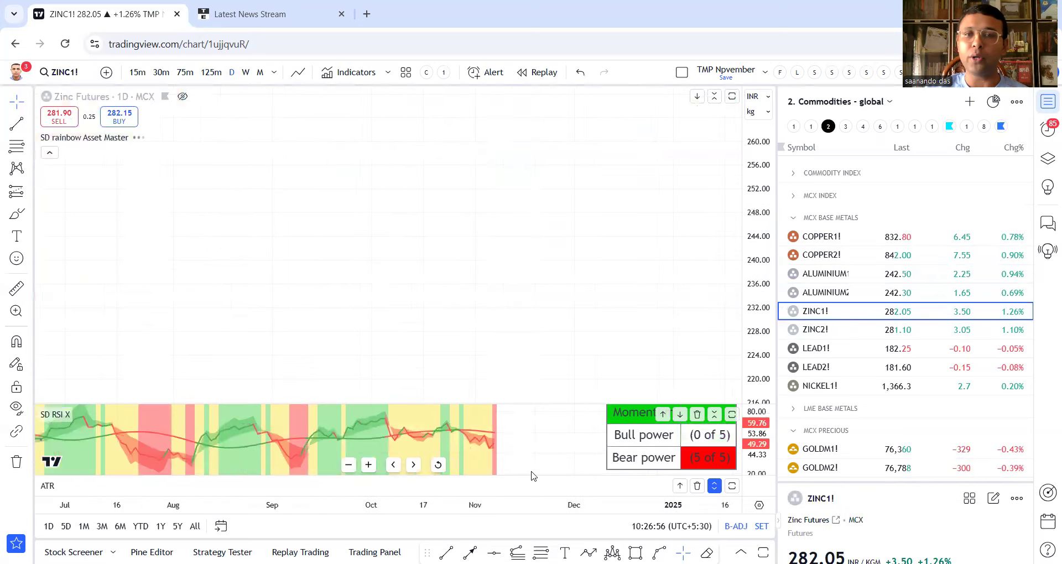
scroll(359, 210, "up", 1)
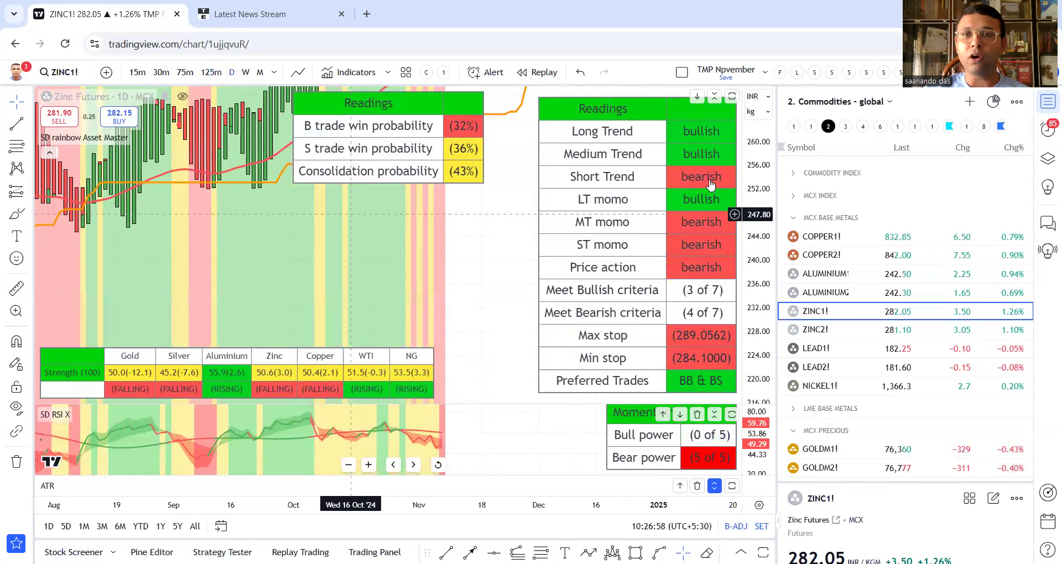
left_click_drag(735, 173, 439, 381)
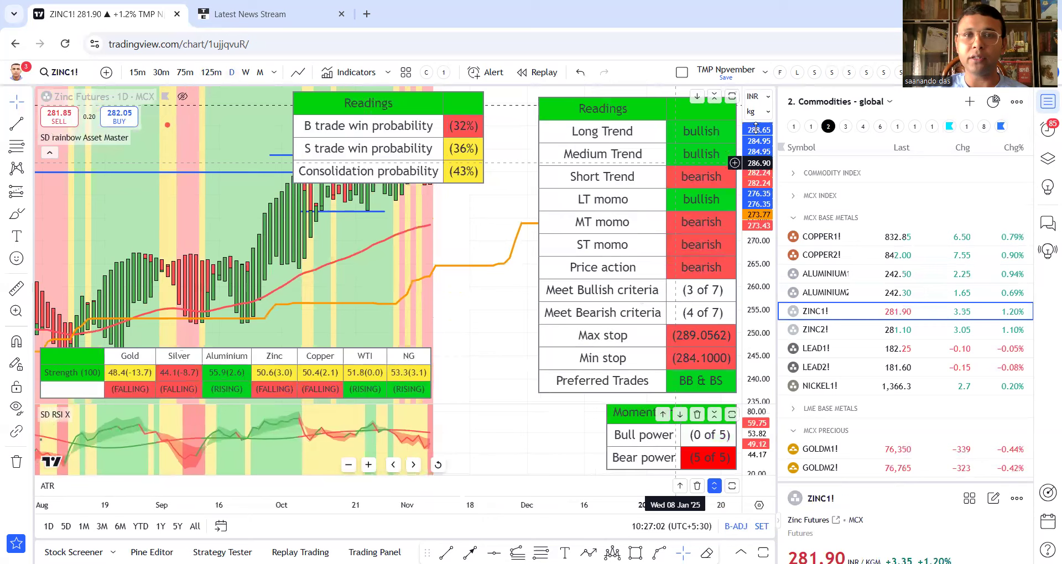
left_click_drag(756, 128, 447, 325)
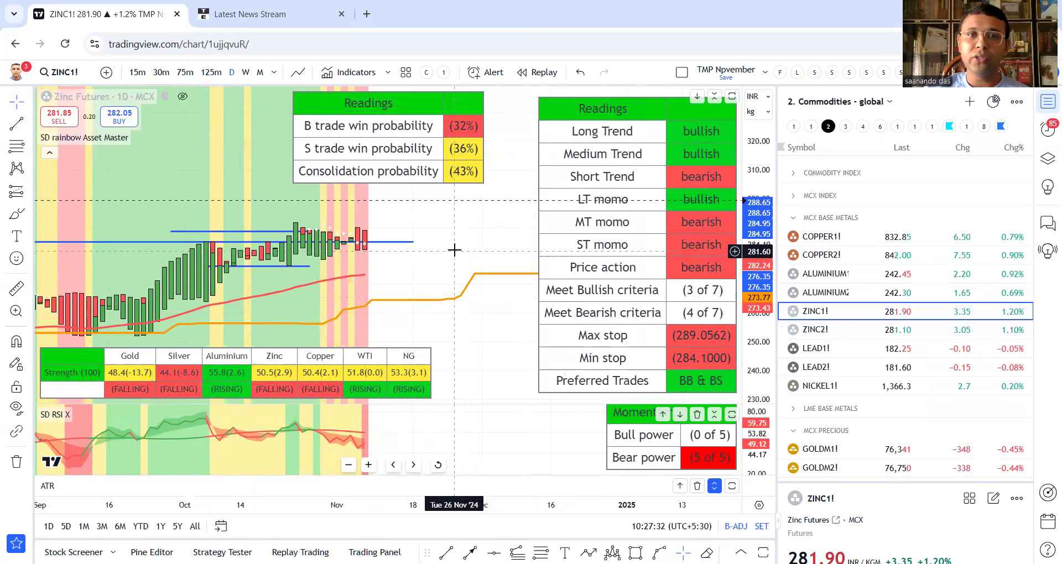
scroll(315, 246, "up", 2)
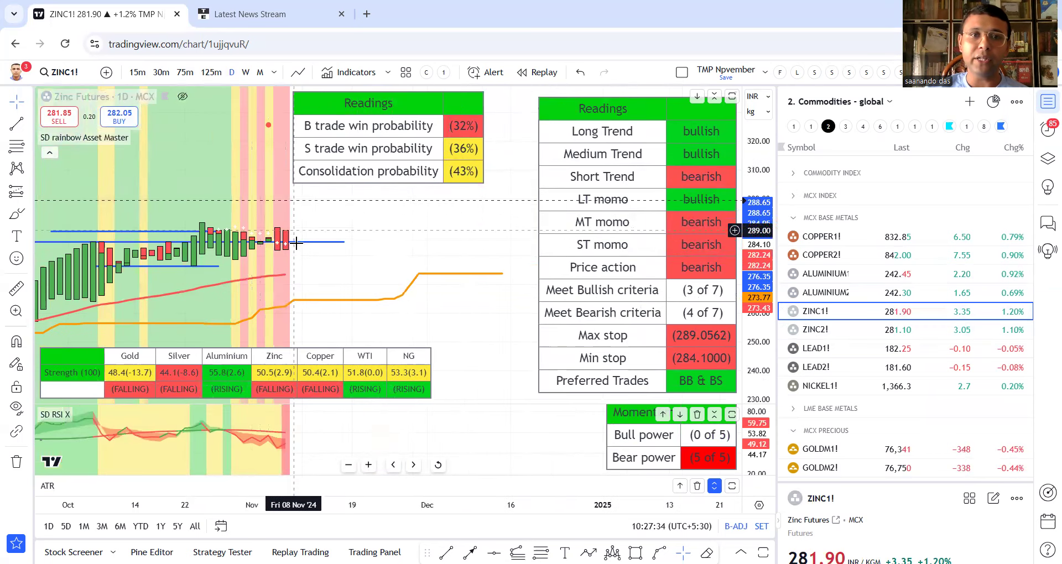
Step: Put ZINC1! on 125 minutes, dismiss the NIFTY alert, and auto-scale and compress the price axis
left_click(211, 71)
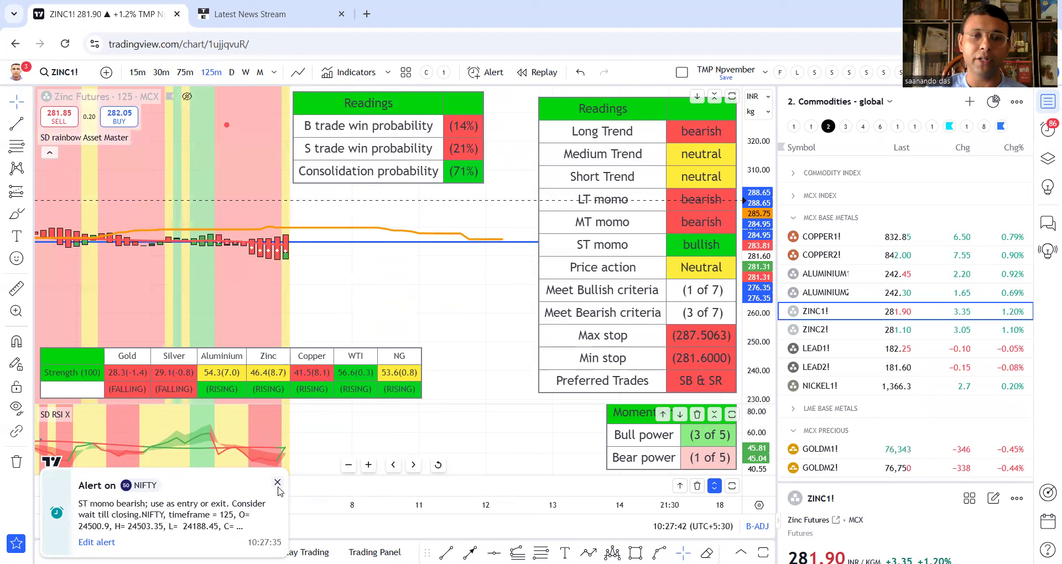
left_click(277, 483)
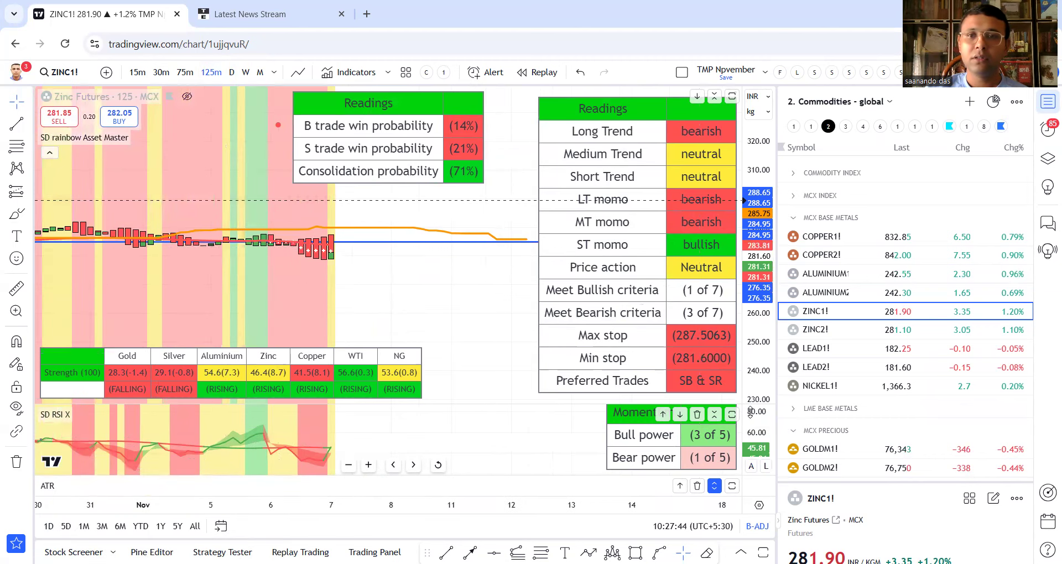
left_click(752, 394)
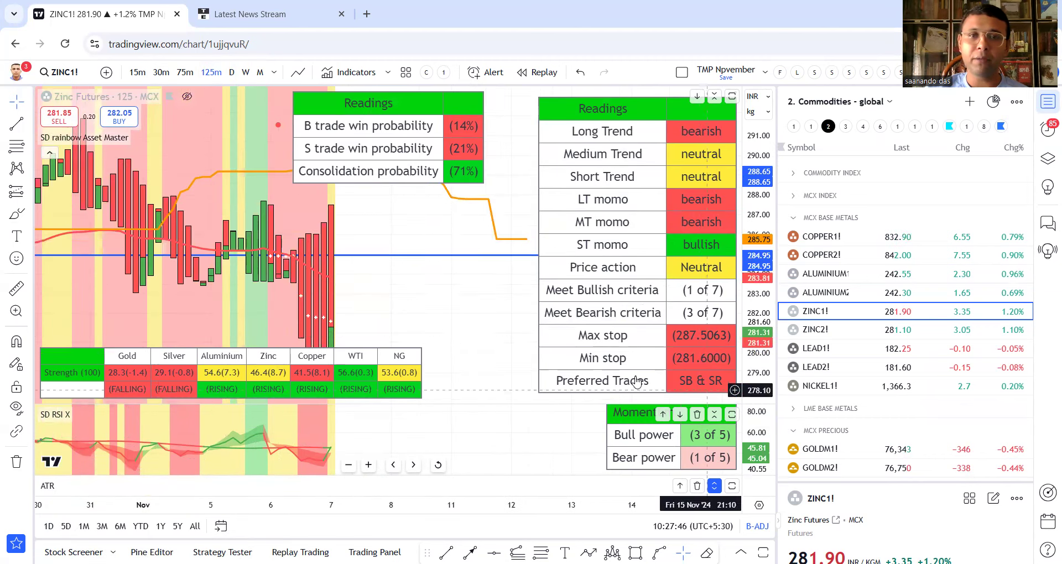
left_click_drag(756, 136, 757, 166)
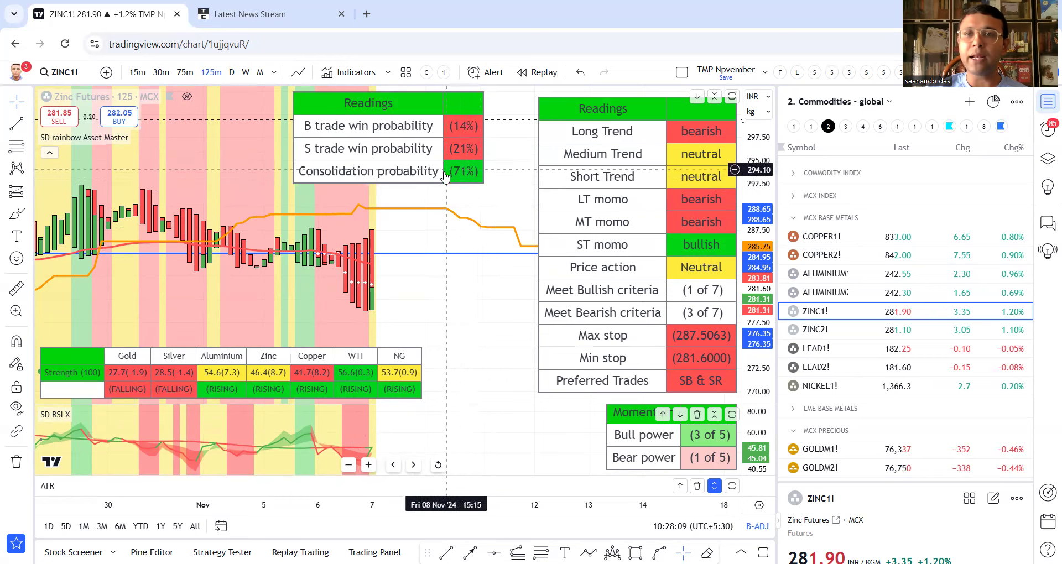
Step: Collapse MCX BASE METALS, open GC1! gold futures, and view it on the daily timeframe
left_click(794, 218)
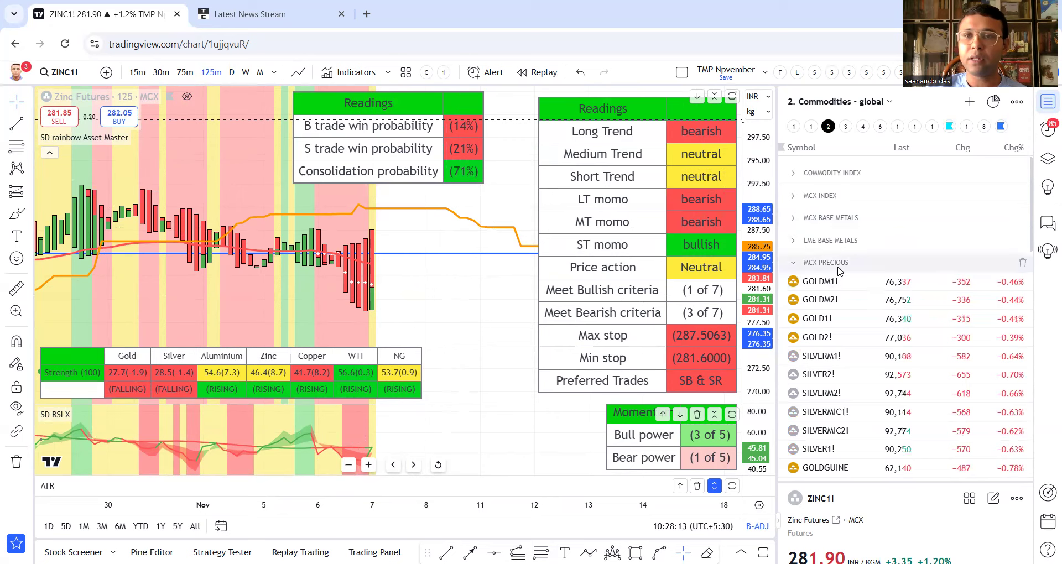
scroll(849, 290, "down", 5)
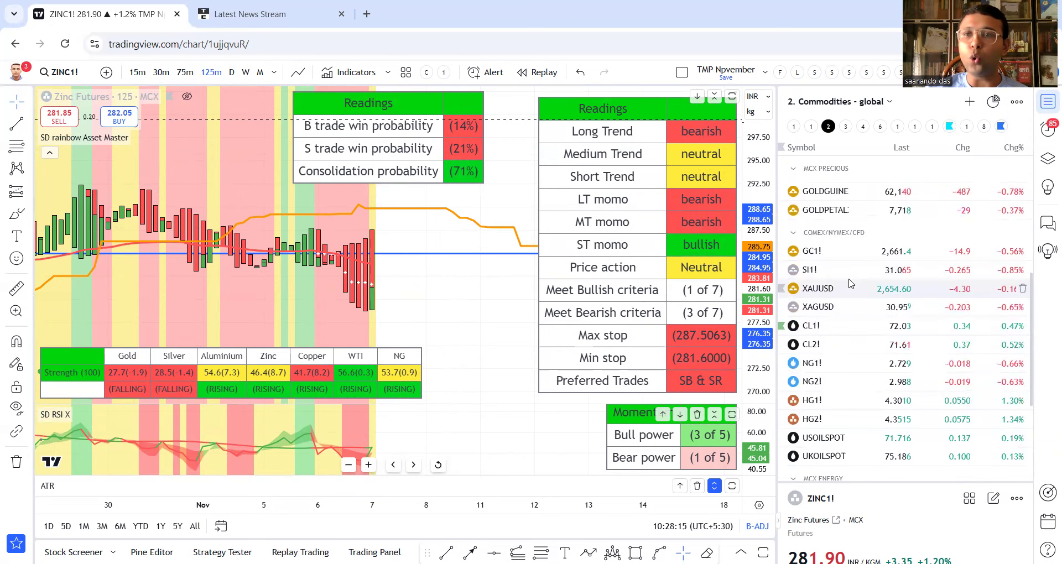
left_click(838, 256)
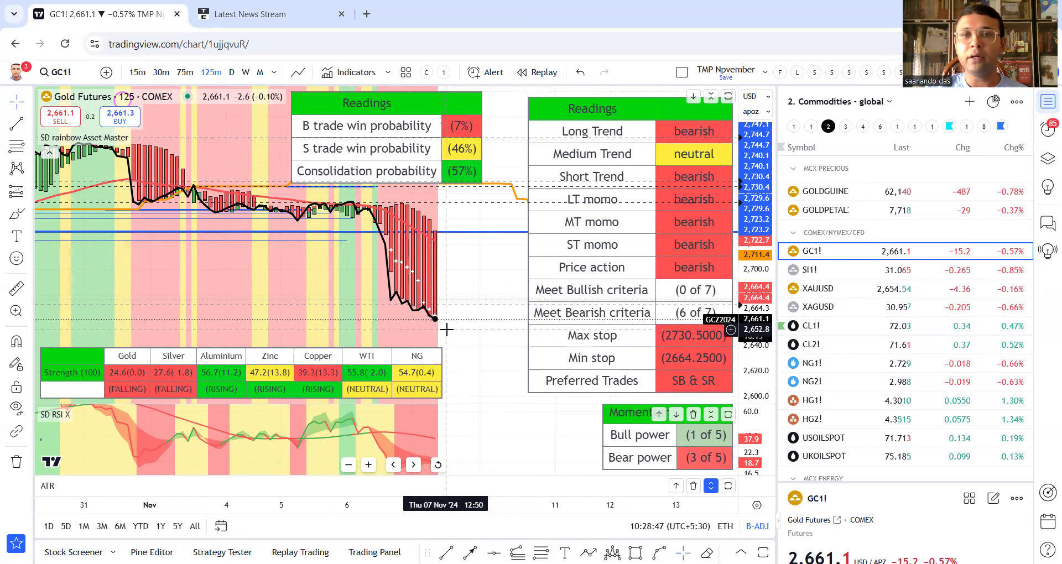
scroll(486, 308, "down", 1)
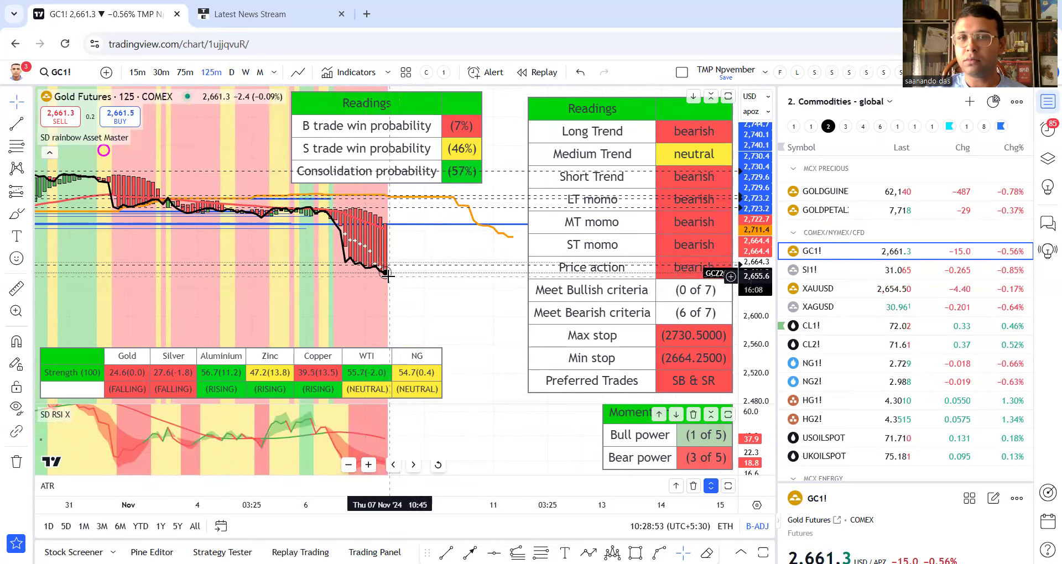
scroll(395, 280, "down", 1)
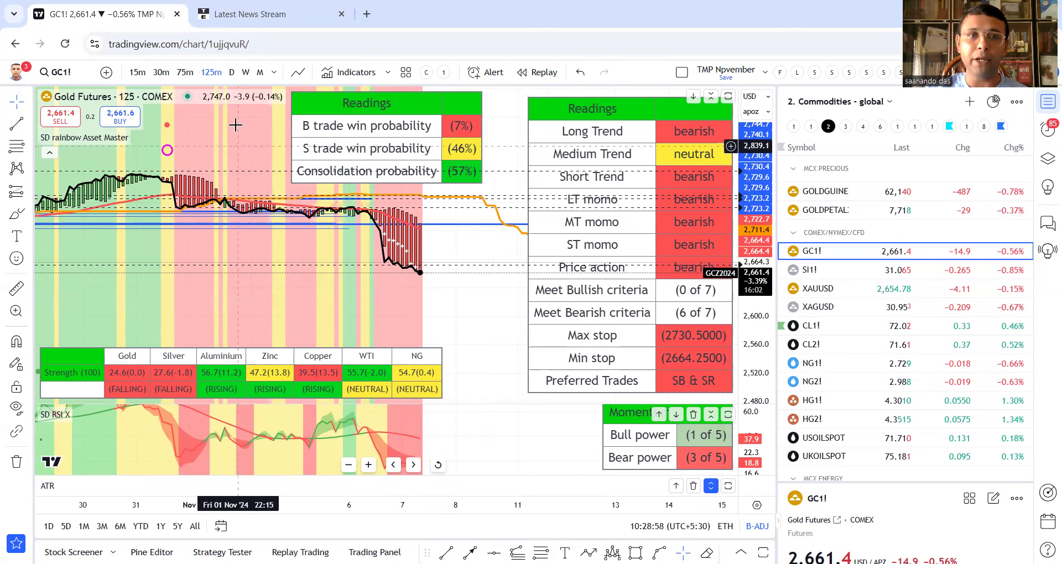
left_click(232, 73)
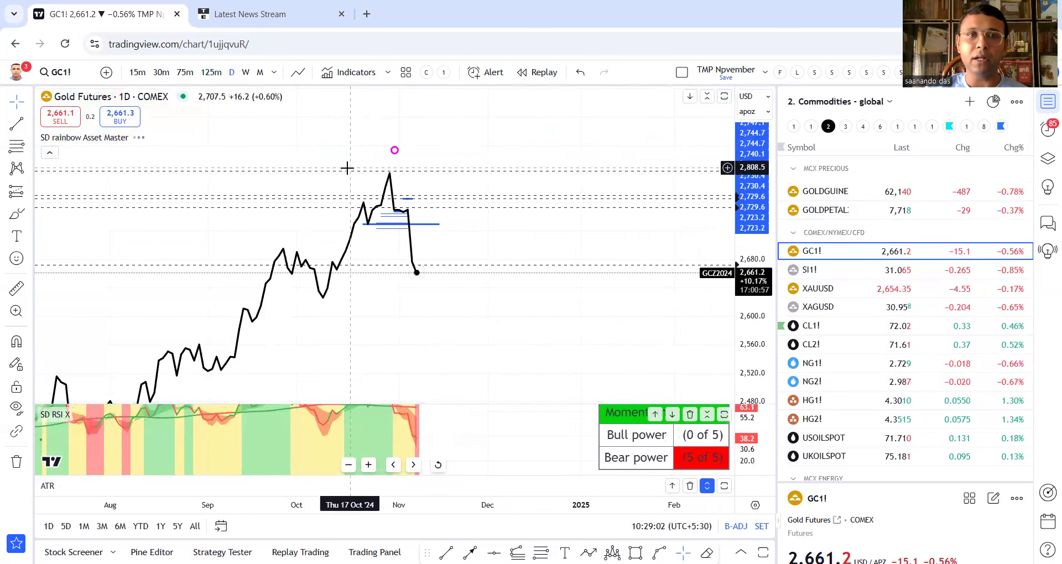
Step: Set the SD rainbow Asset Master's 'Want Strength Table?' option to Table Off
left_click(158, 137)
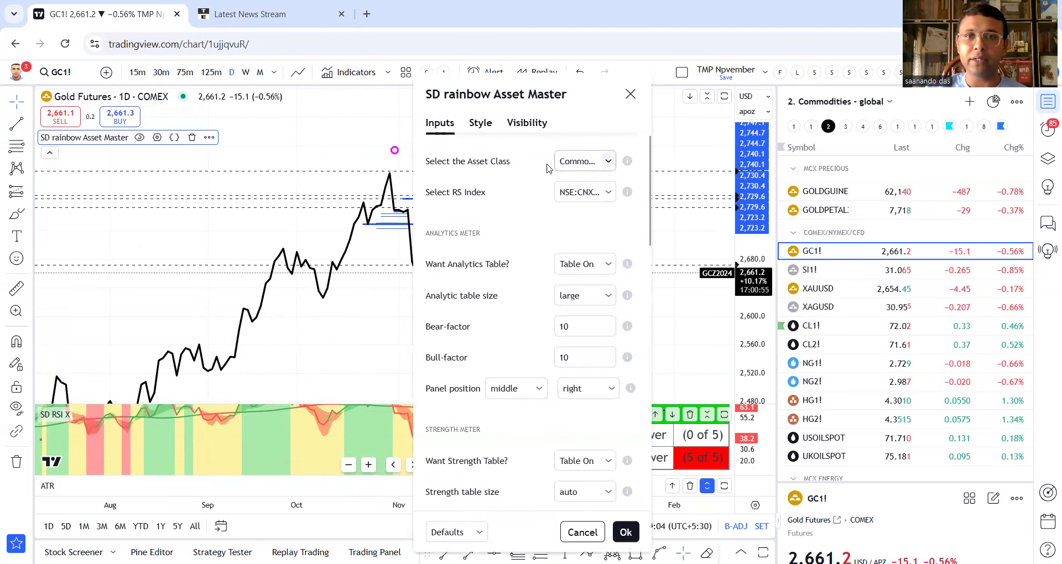
scroll(591, 343, "down", 5)
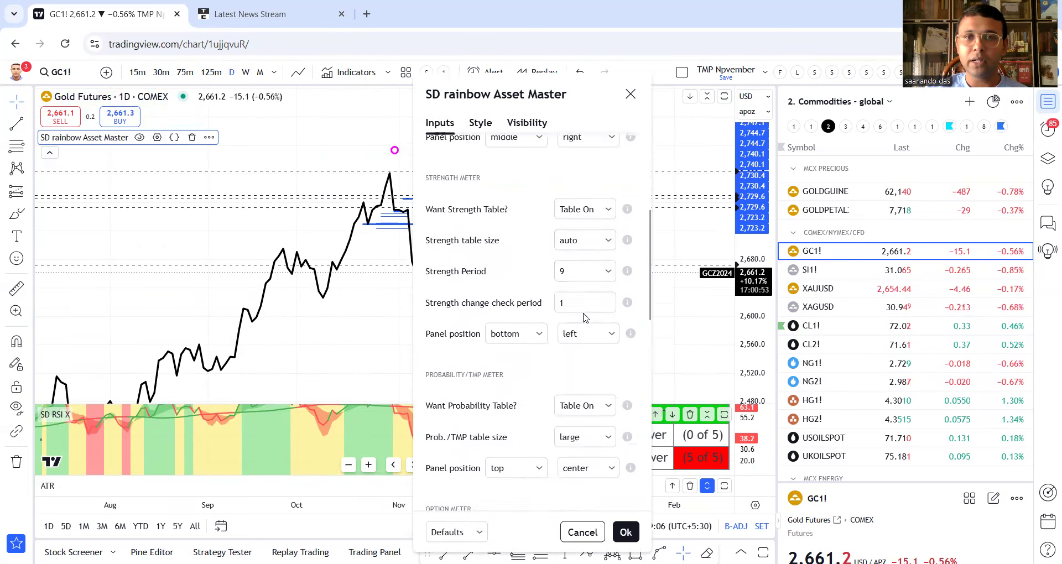
left_click(604, 186)
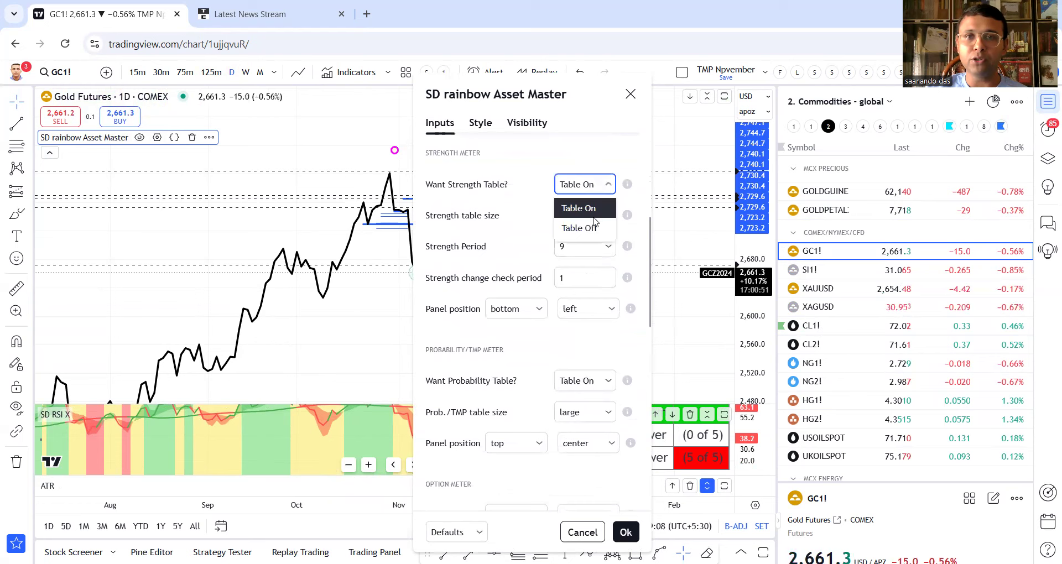
left_click(595, 225)
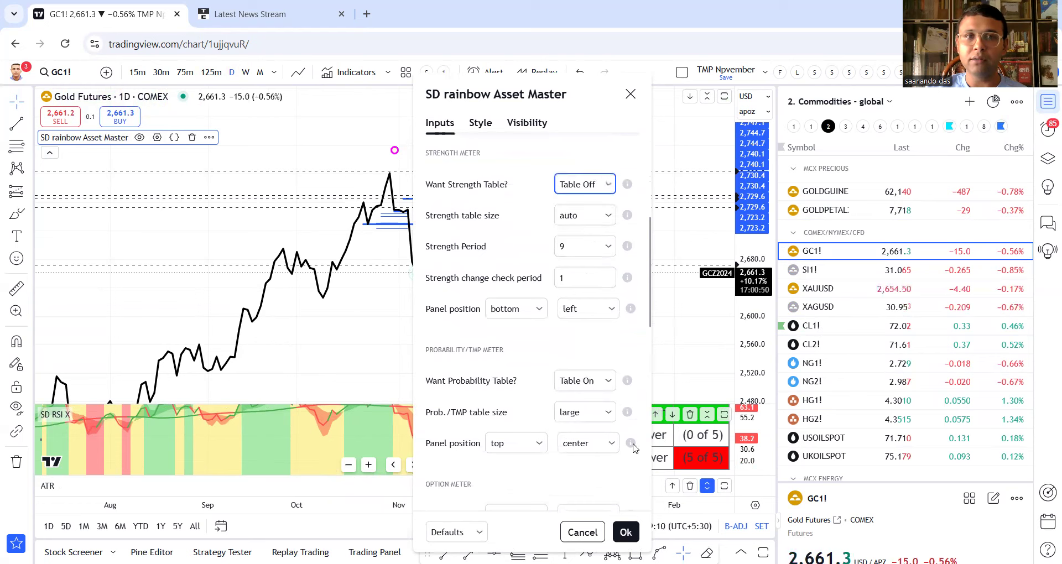
left_click(626, 533)
scroll(481, 338, "up", 2)
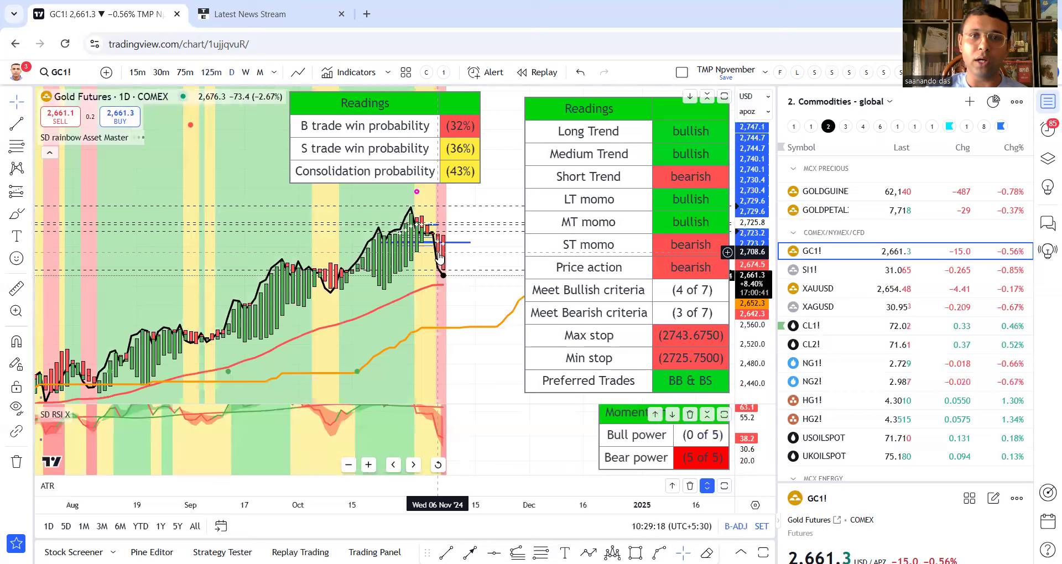
scroll(442, 260, "right", 5)
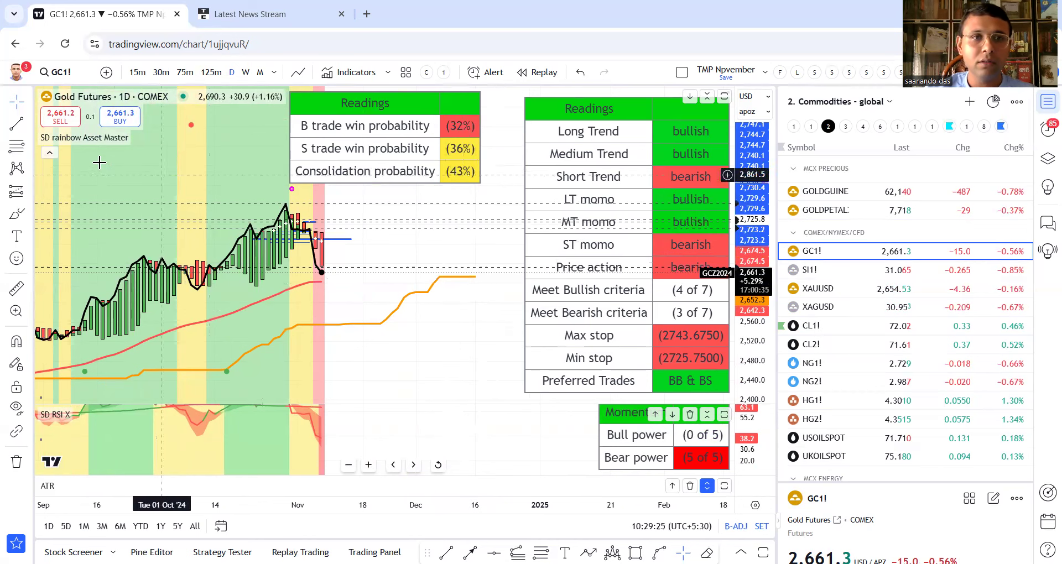
left_click(13, 125)
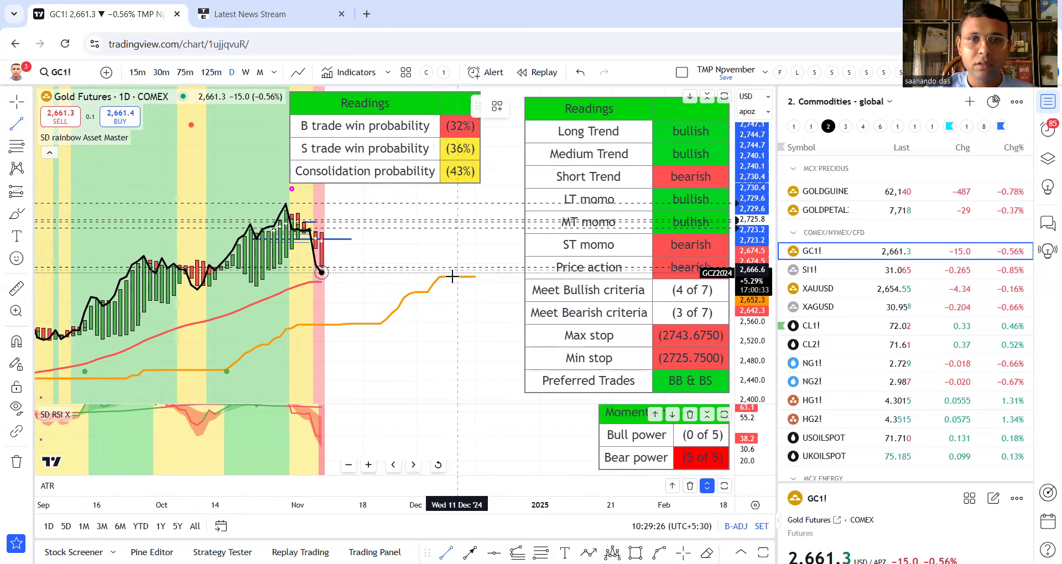
left_click(452, 276)
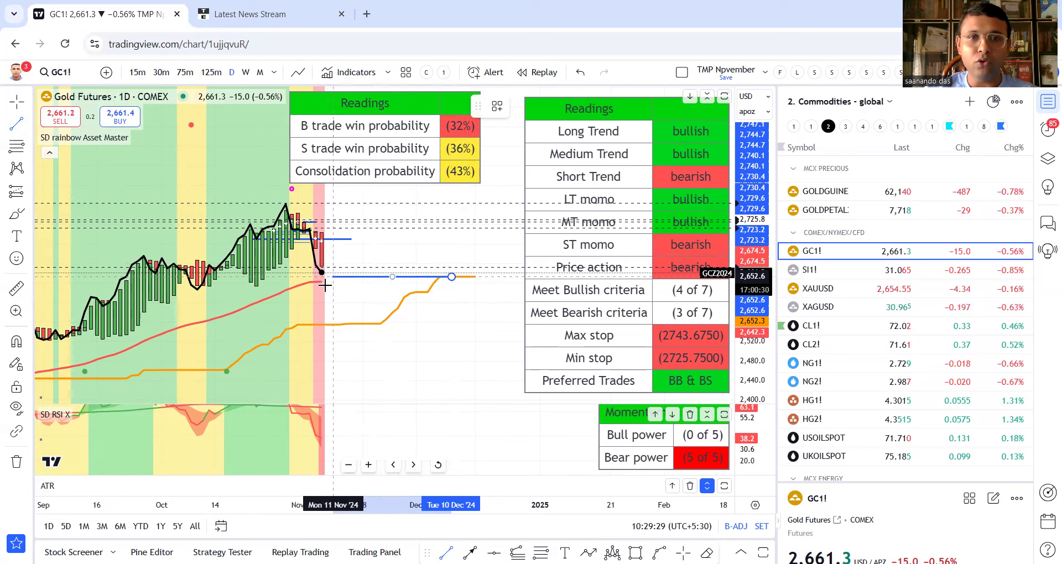
left_click(280, 277)
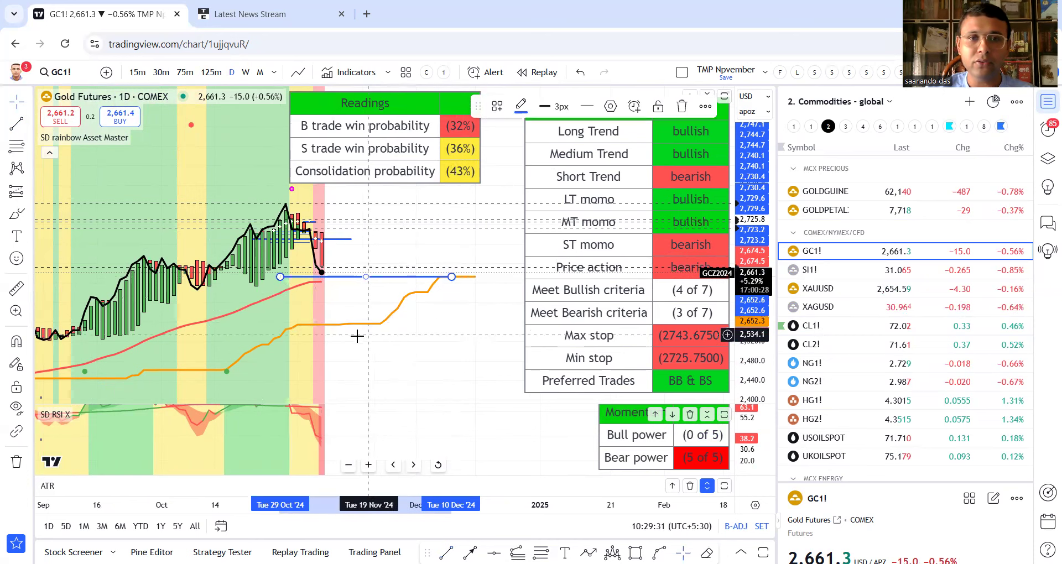
left_click(413, 306)
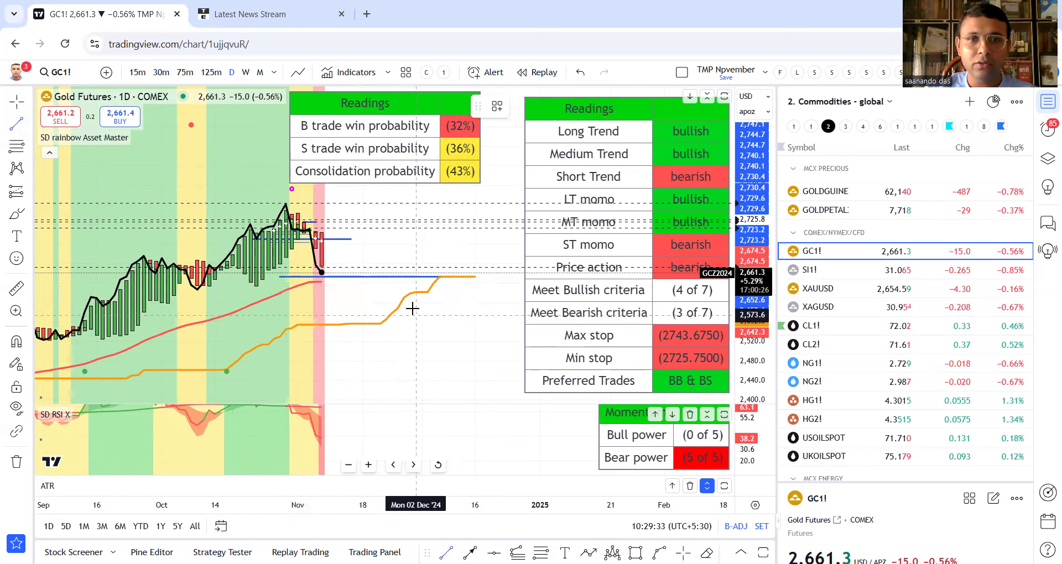
left_click(414, 292)
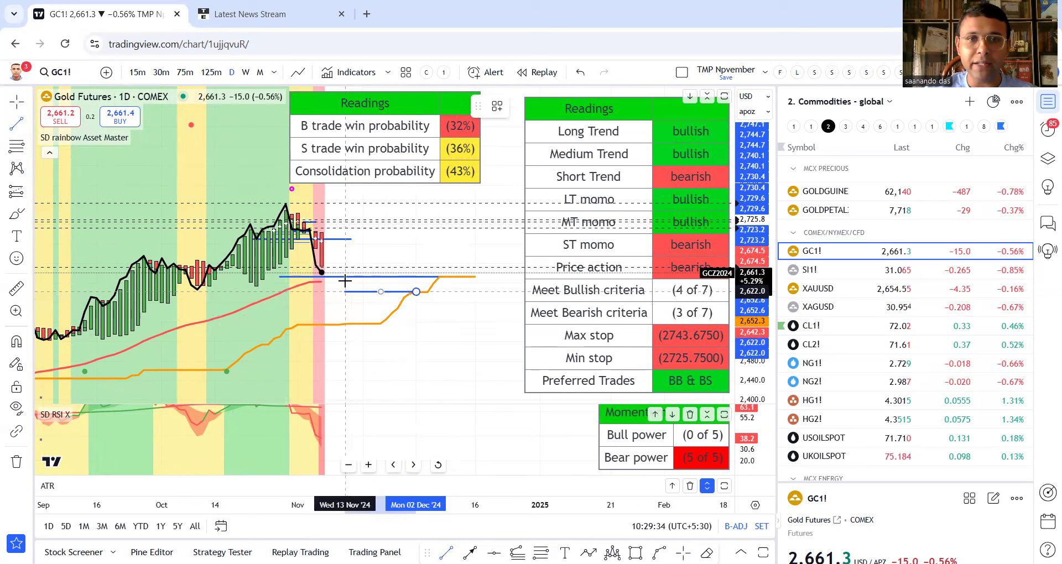
left_click(256, 292)
left_click(558, 104)
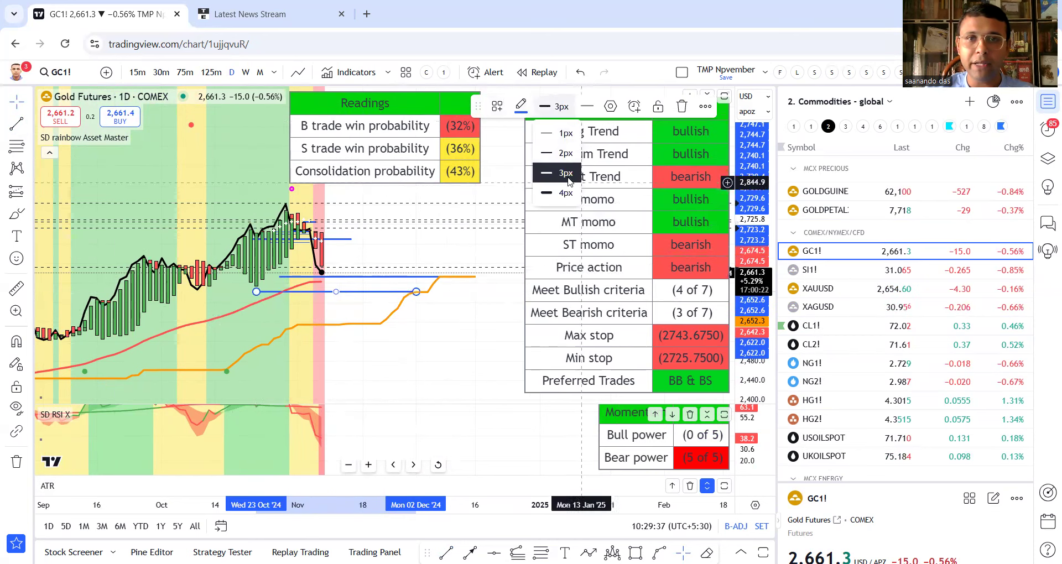
left_click(480, 318)
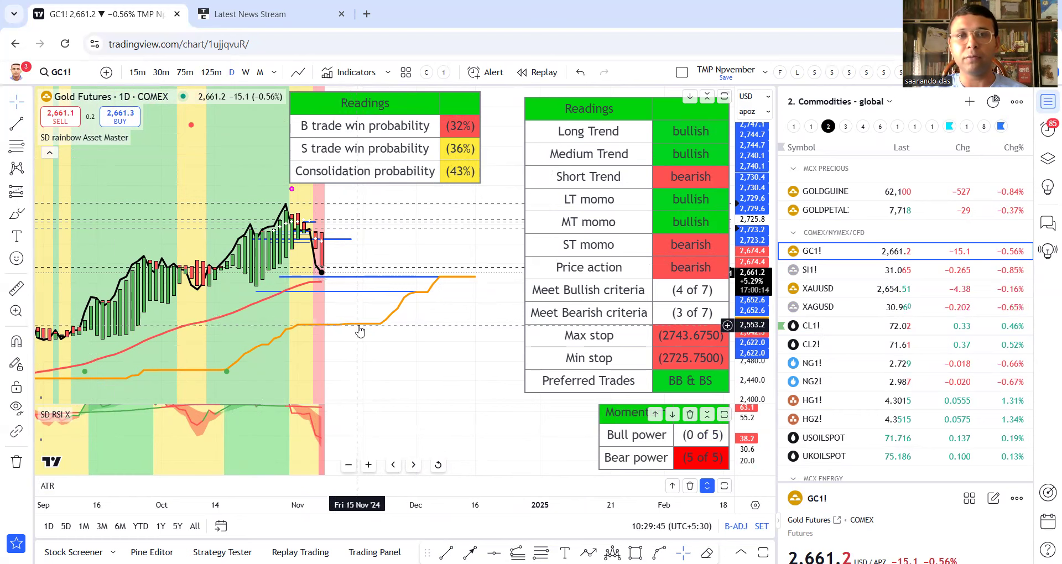
scroll(359, 331, "up", 1)
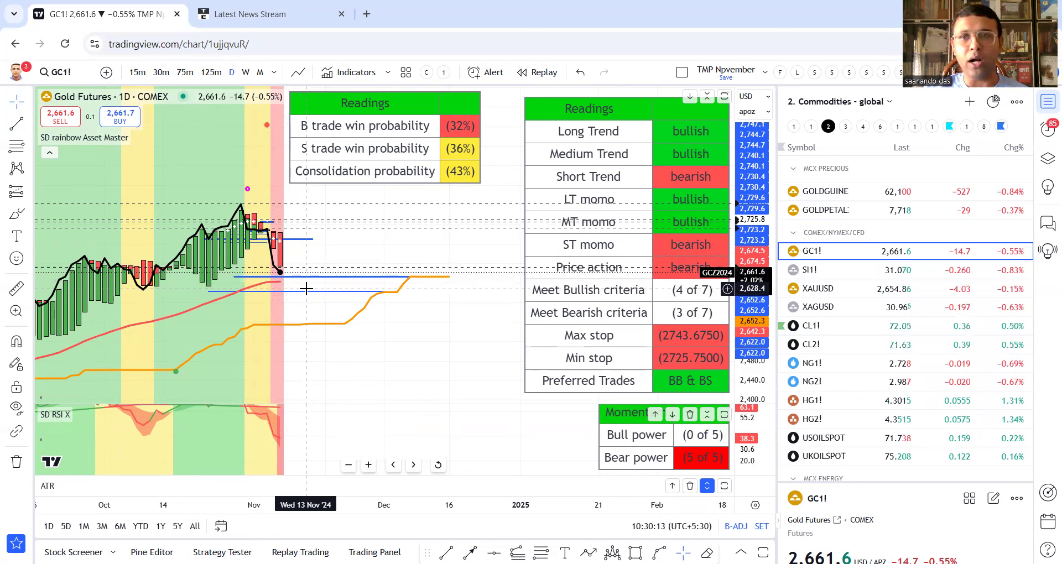
left_click(278, 291)
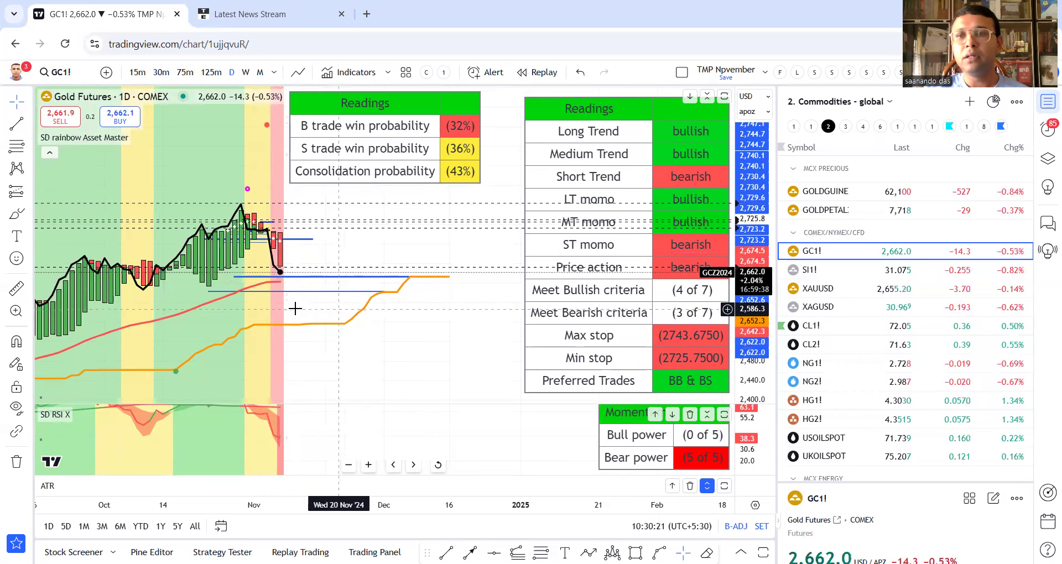
Step: Put Gold Futures on 125-minute bars and refit the price scale to show lower levels
left_click(211, 72)
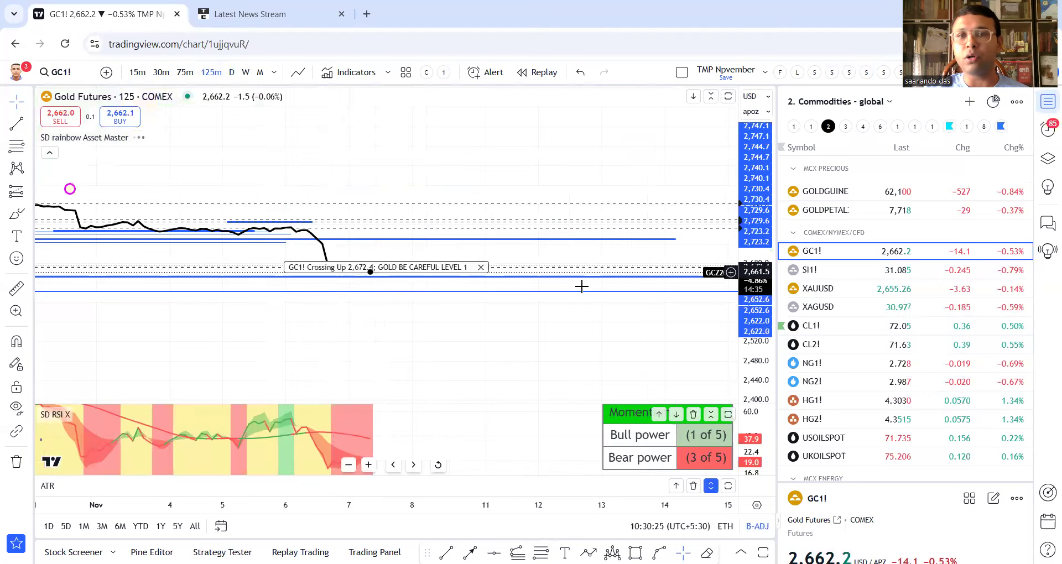
left_click(749, 395)
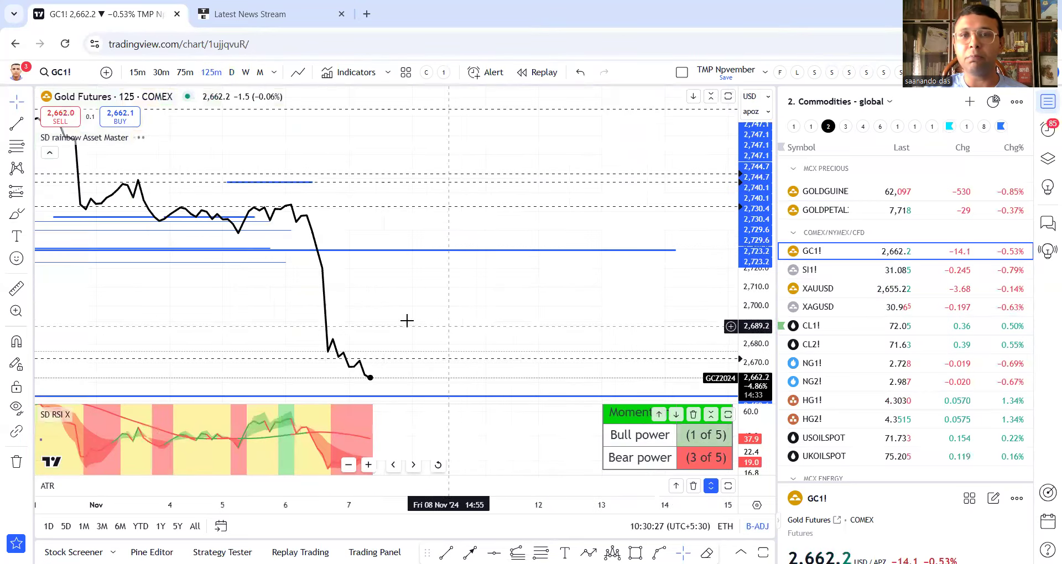
scroll(408, 315, "down", 2)
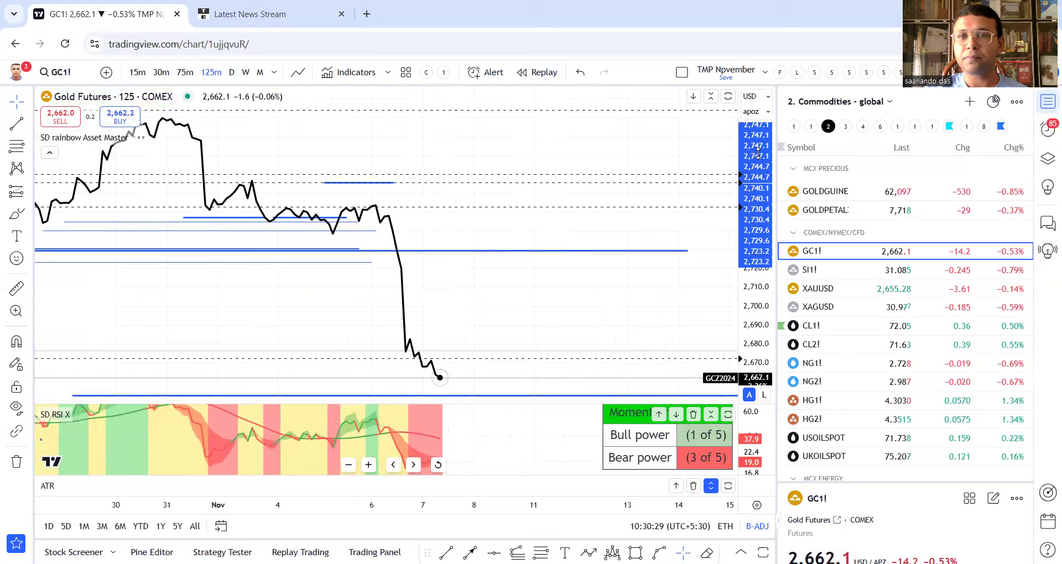
left_click_drag(758, 153, 758, 188)
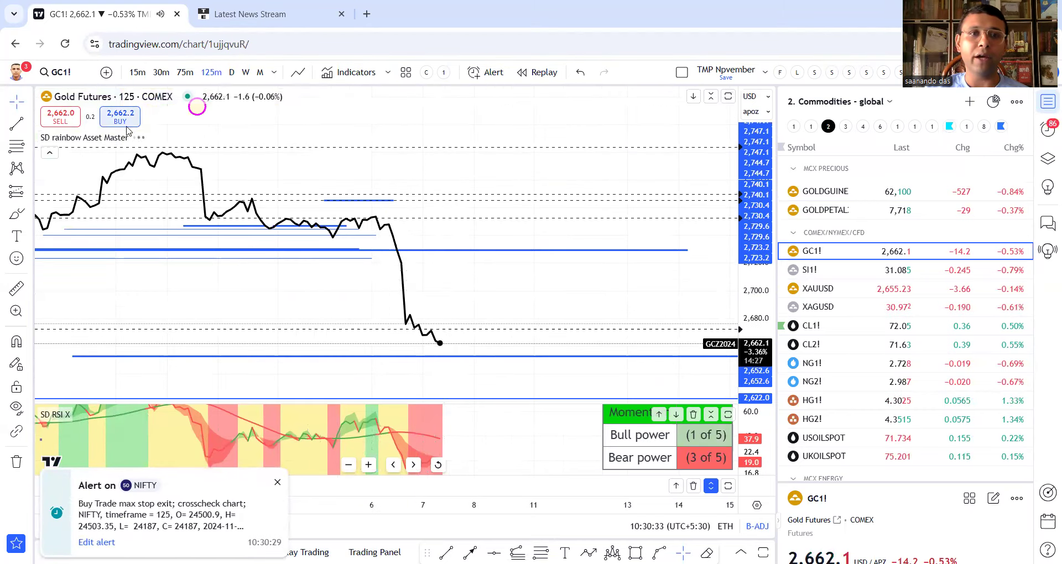
scroll(224, 177, "up", 1)
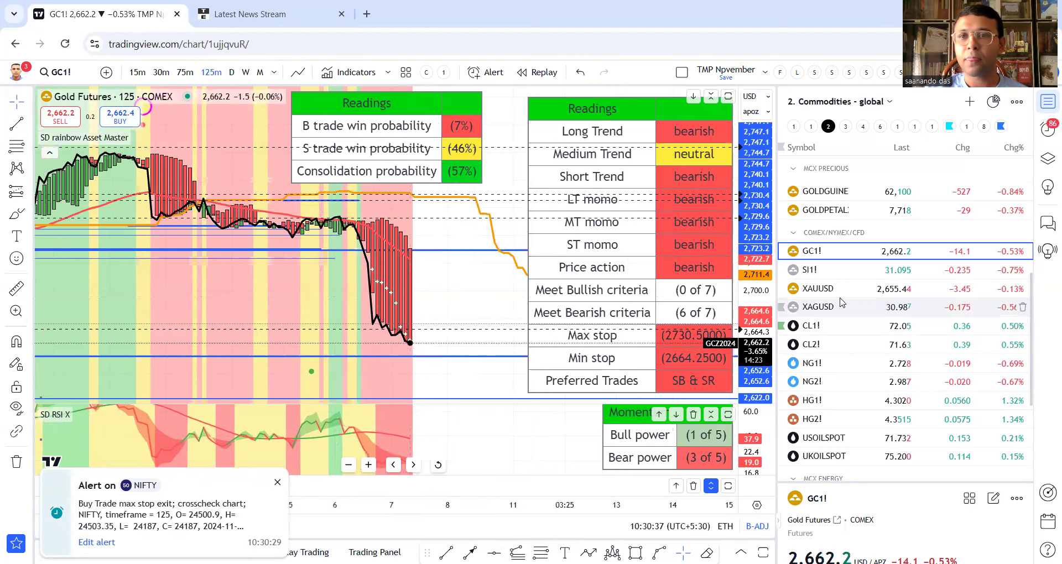
Step: Chart SI1! silver futures, compressing the price scale and panning to the latest bars
left_click(838, 279)
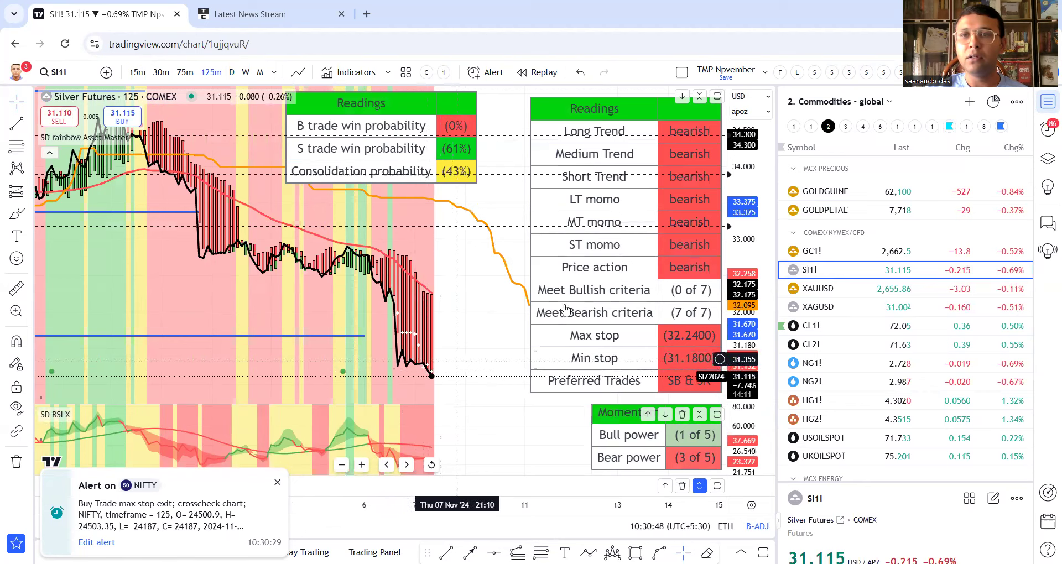
left_click_drag(741, 153, 740, 180)
left_click_drag(423, 292, 363, 282)
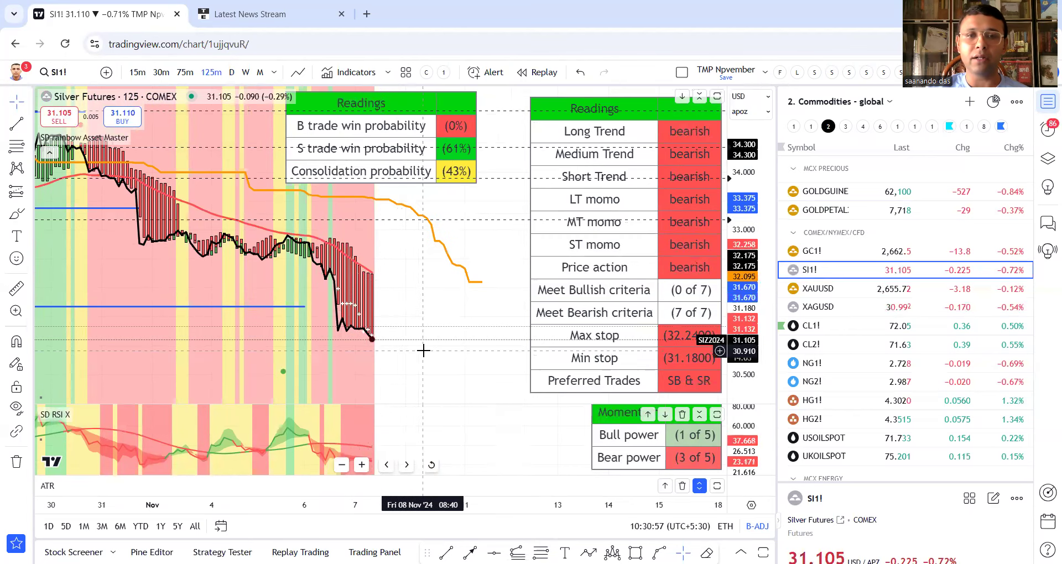
left_click_drag(413, 351, 405, 351)
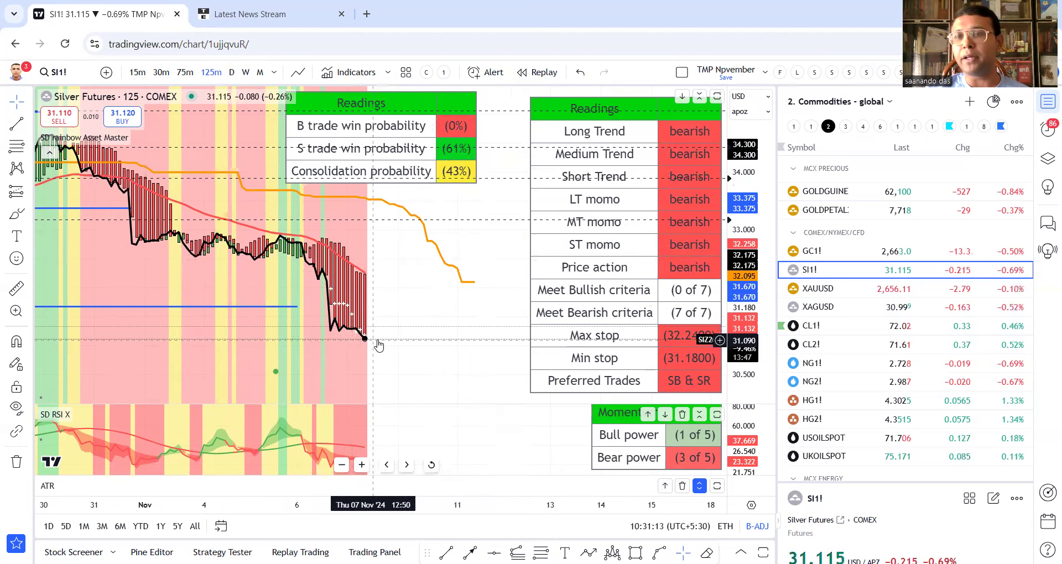
scroll(382, 345, "down", 1)
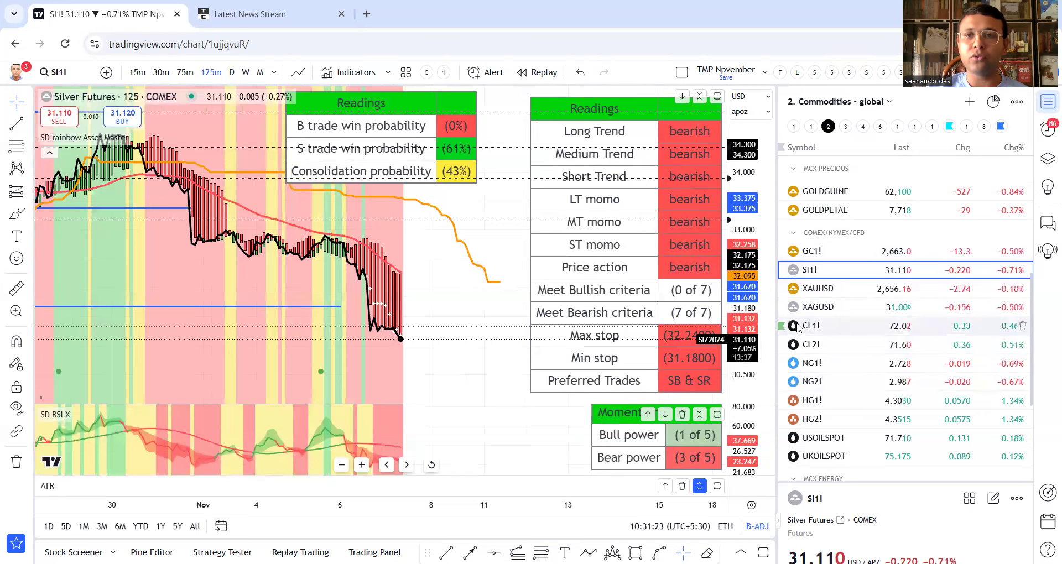
Step: Chart CL1! crude oil futures, panned to later dates with a compressed price scale
left_click(831, 328)
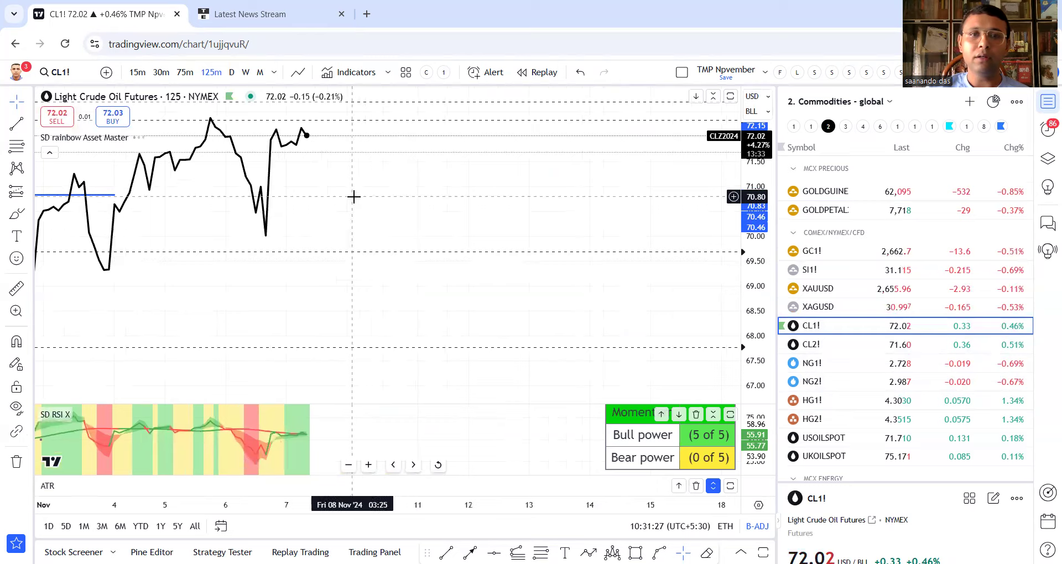
left_click_drag(354, 196, 526, 216)
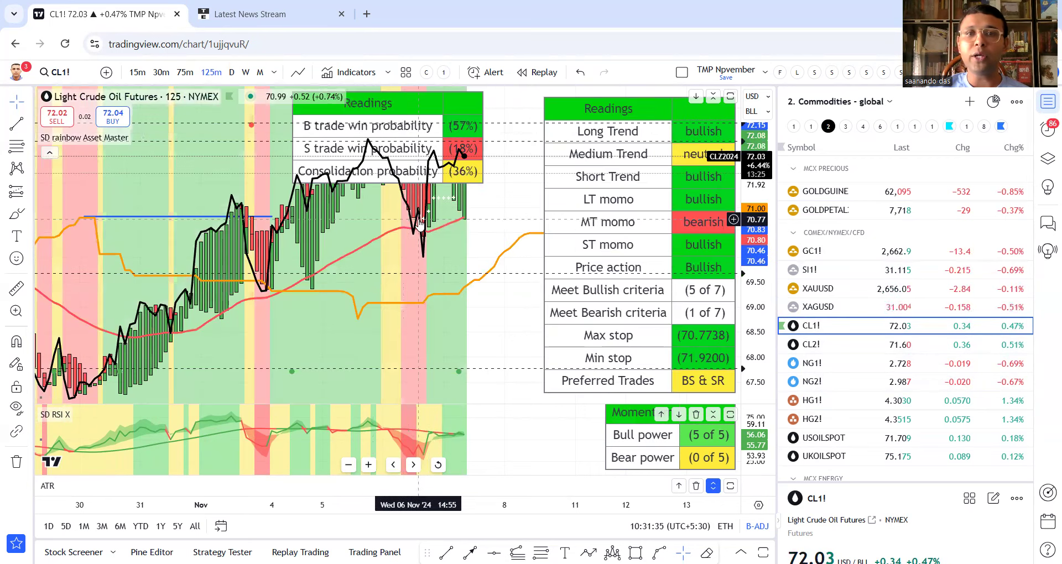
scroll(401, 219, "up", 2)
left_click_drag(740, 175, 522, 389)
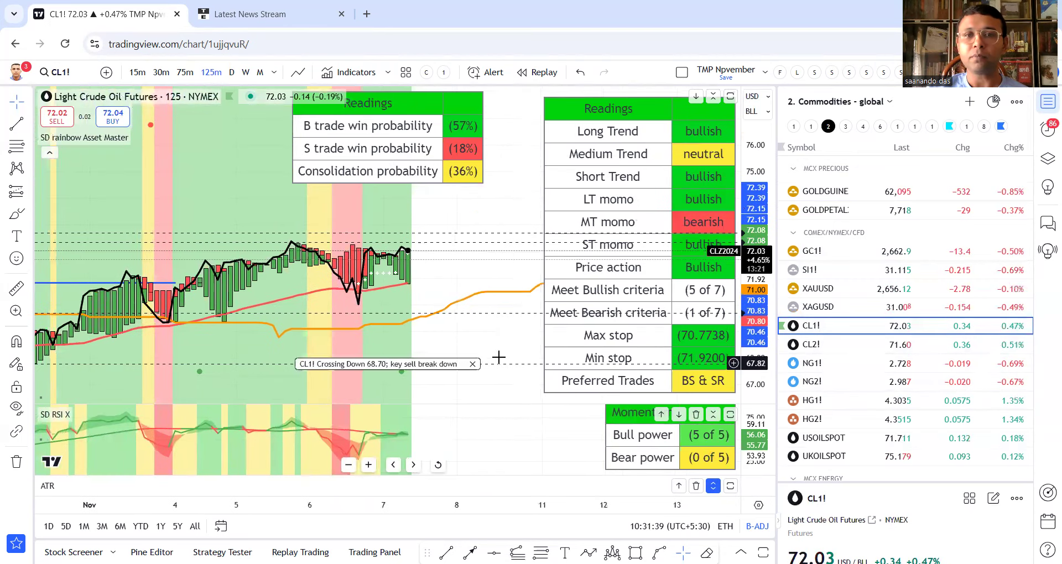
Step: Draw the crude oil price series as candles, then hide it
left_click(298, 73)
left_click(325, 101)
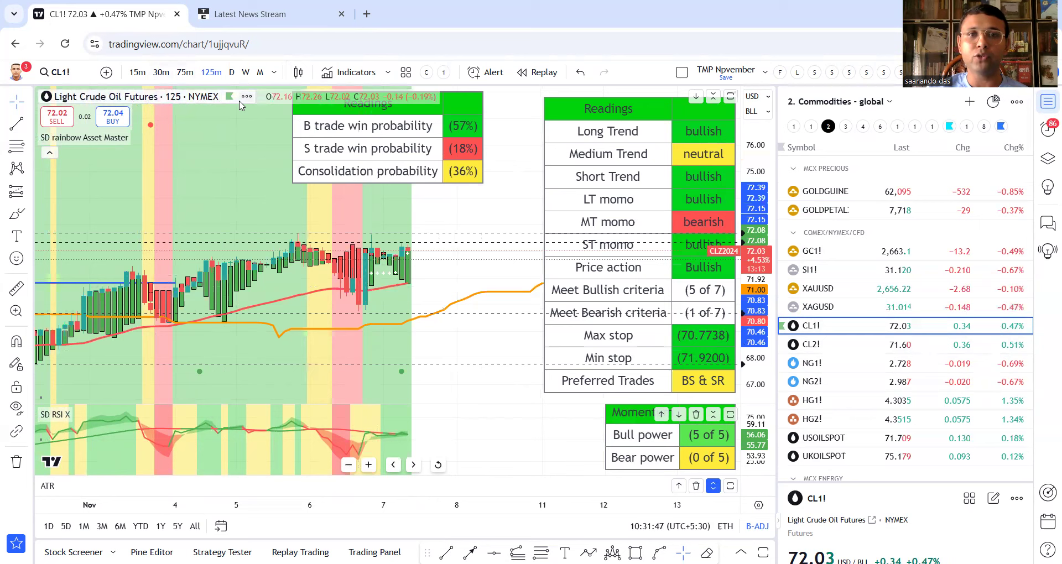
left_click(246, 97)
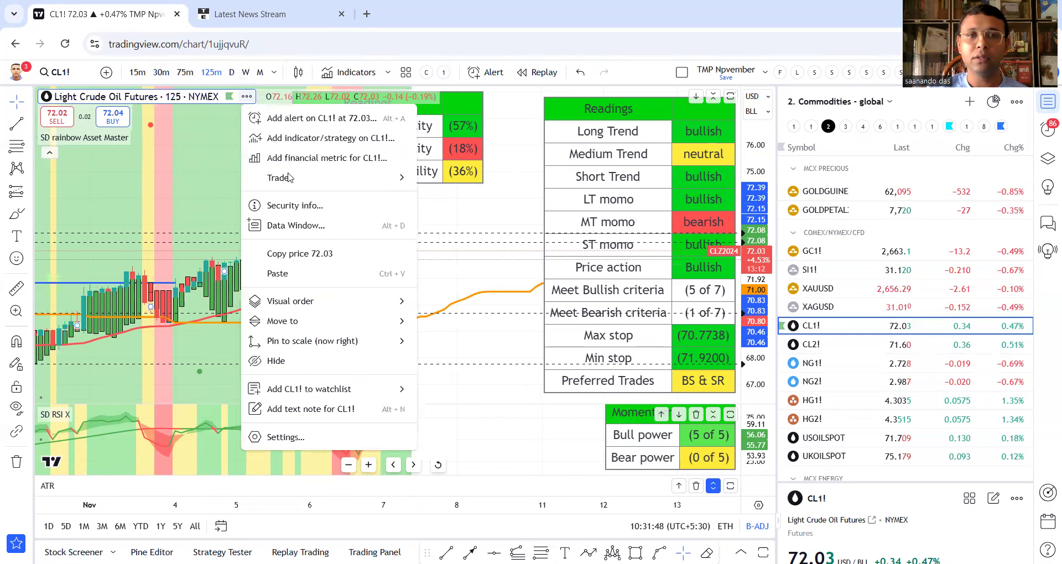
left_click(308, 352)
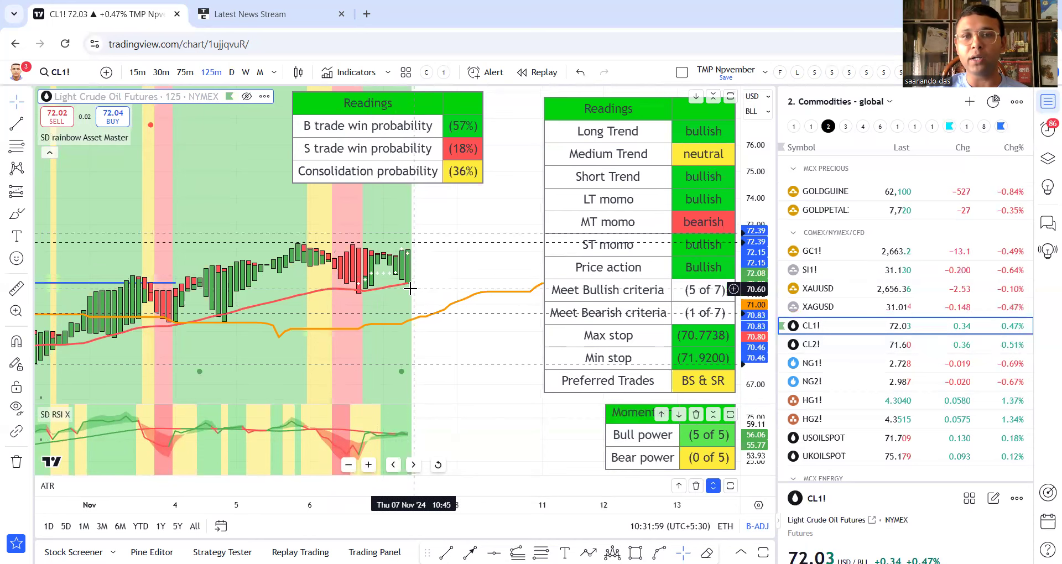
scroll(410, 286, "down", 1)
scroll(436, 283, "down", 1)
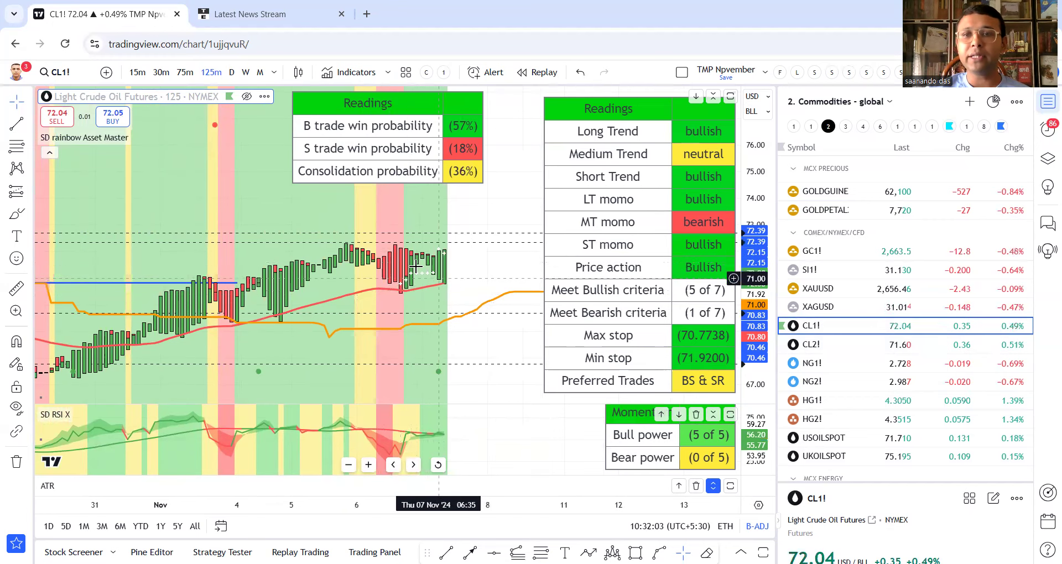
Step: Switch crude oil to the daily timeframe and show the hidden price series to inspect it
left_click(231, 72)
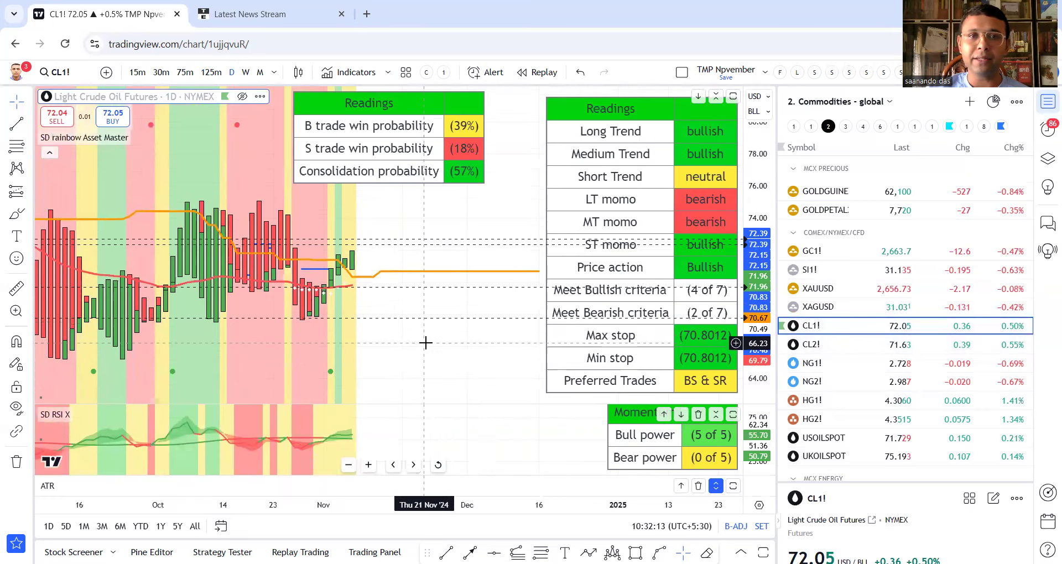
left_click_drag(426, 343, 379, 332)
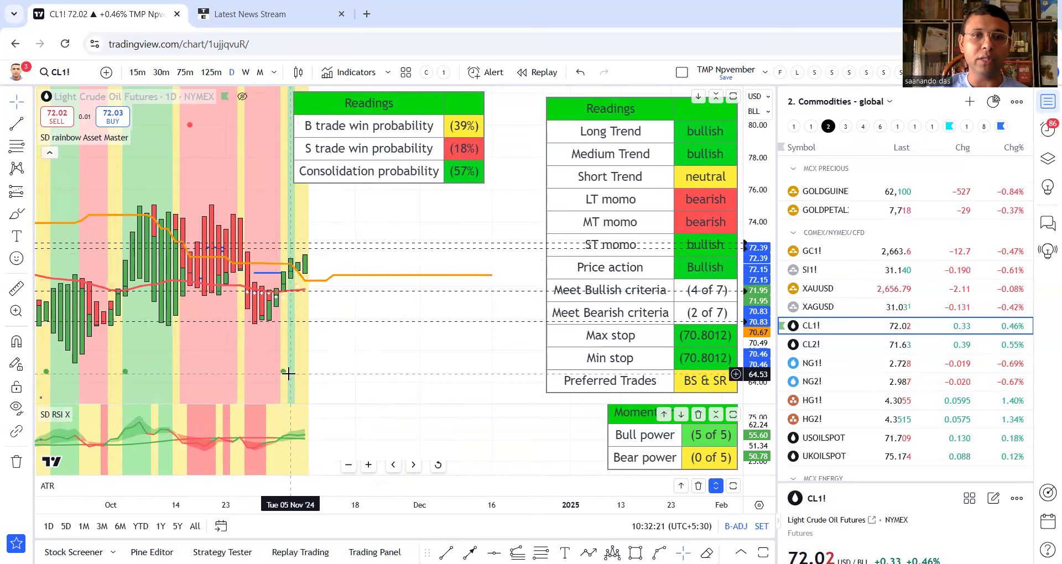
left_click(242, 96)
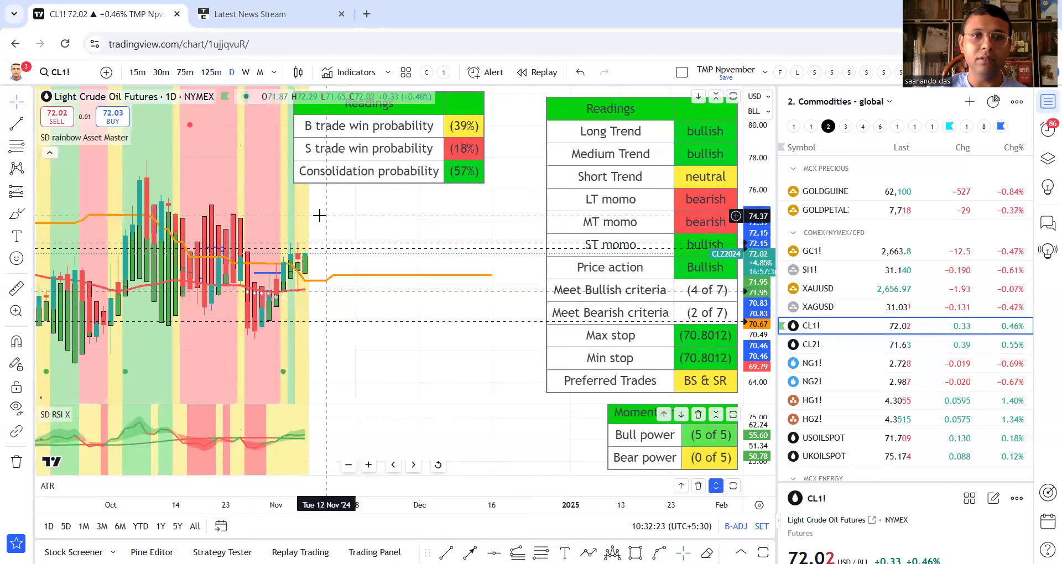
mouse_move(311, 244)
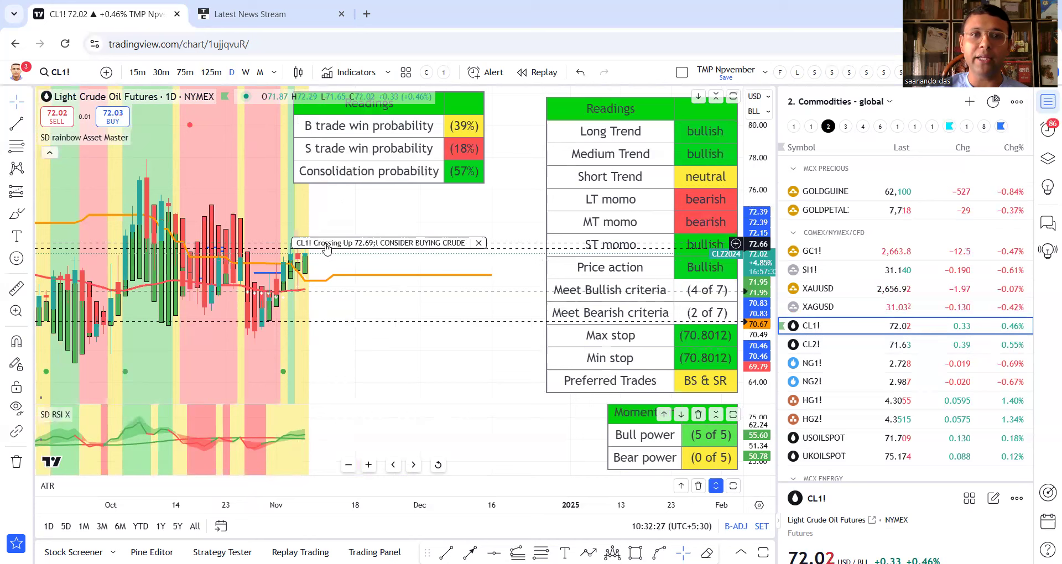
scroll(326, 248, "right", 5)
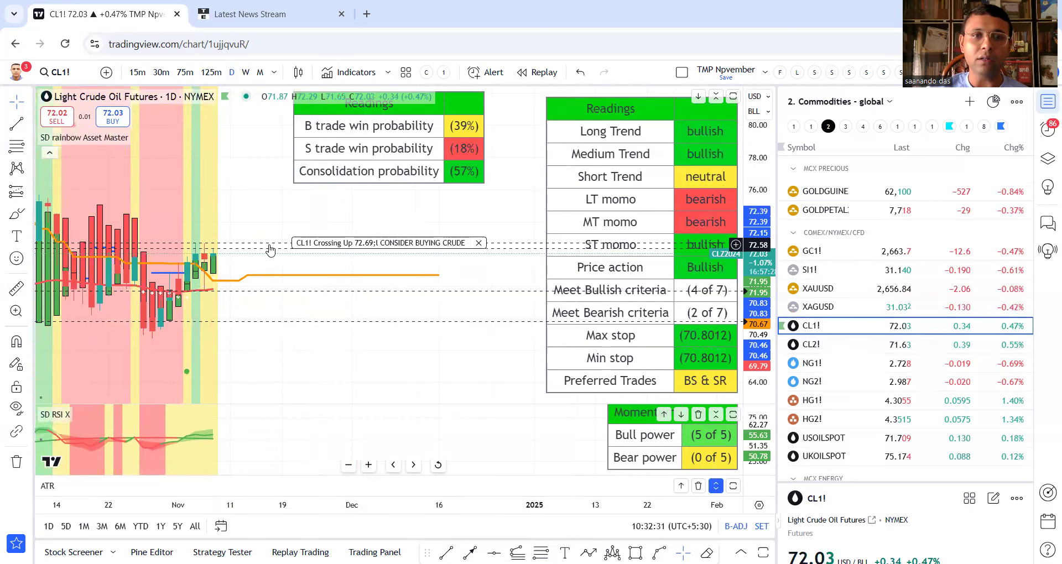
scroll(270, 250, "left", 3)
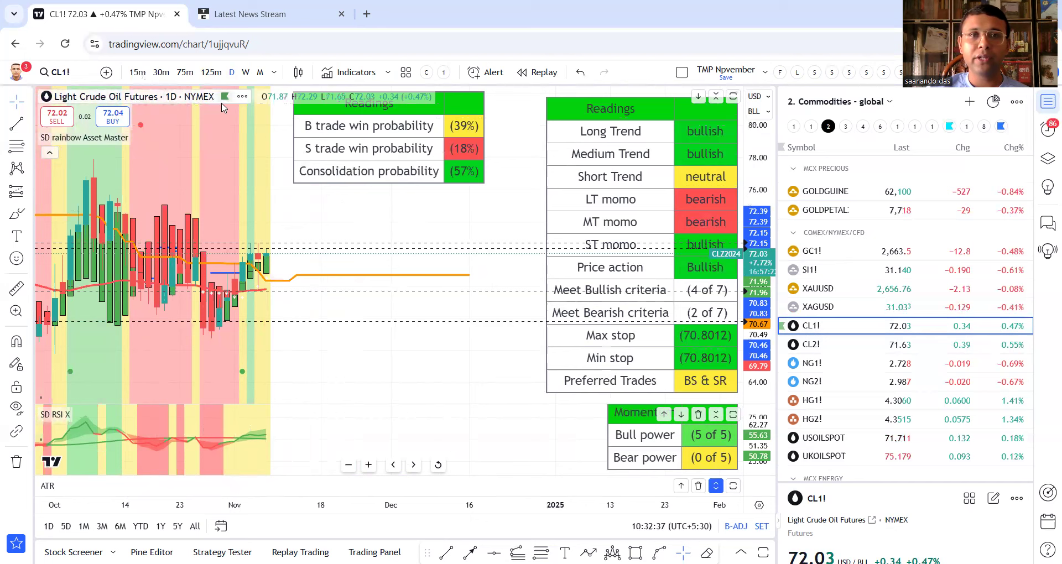
Step: Hide the crude oil daily price series again
left_click(242, 97)
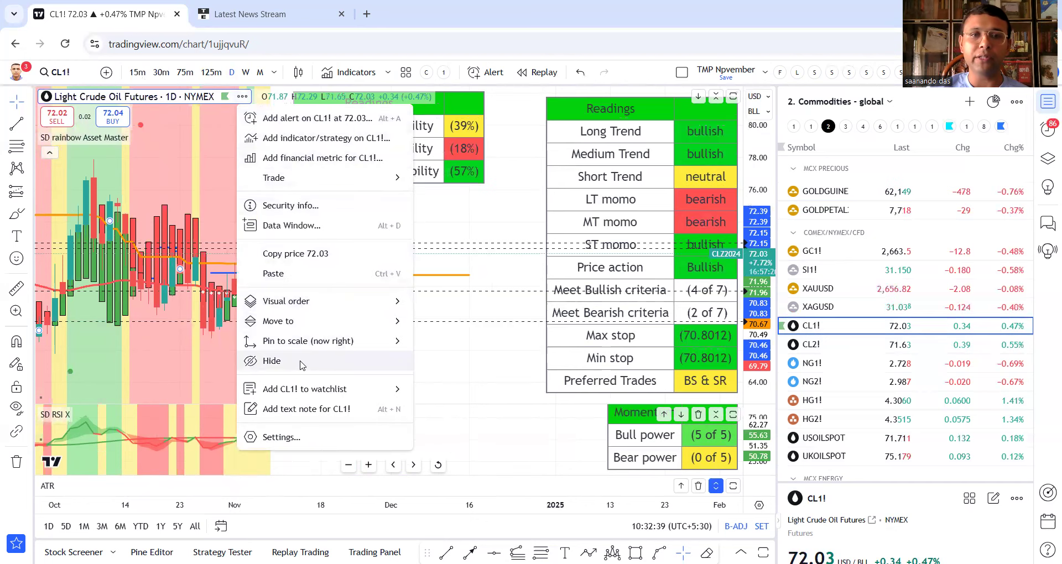
left_click(272, 360)
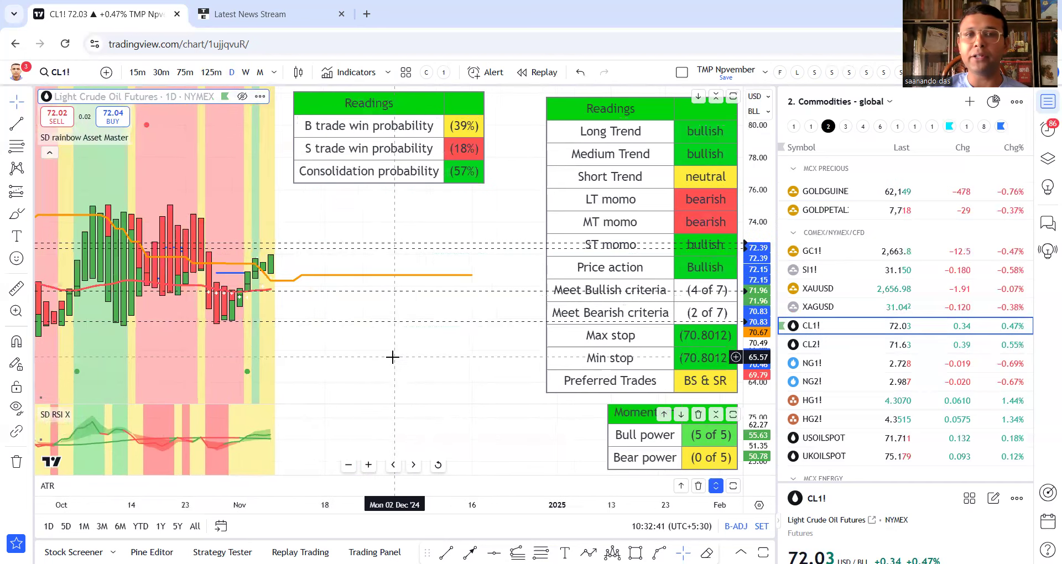
scroll(393, 357, "left", 3)
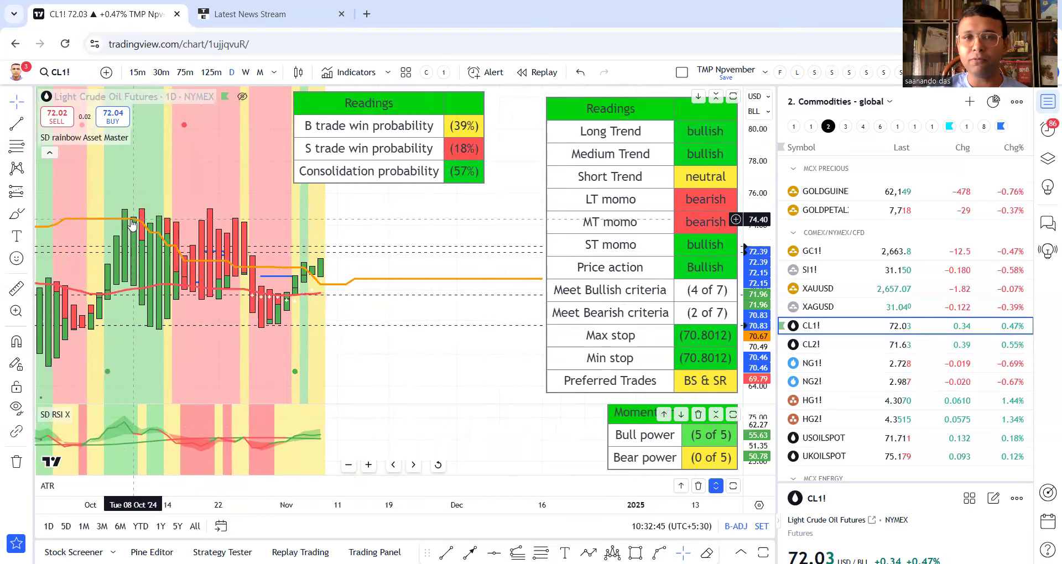
scroll(260, 238, "down", 1)
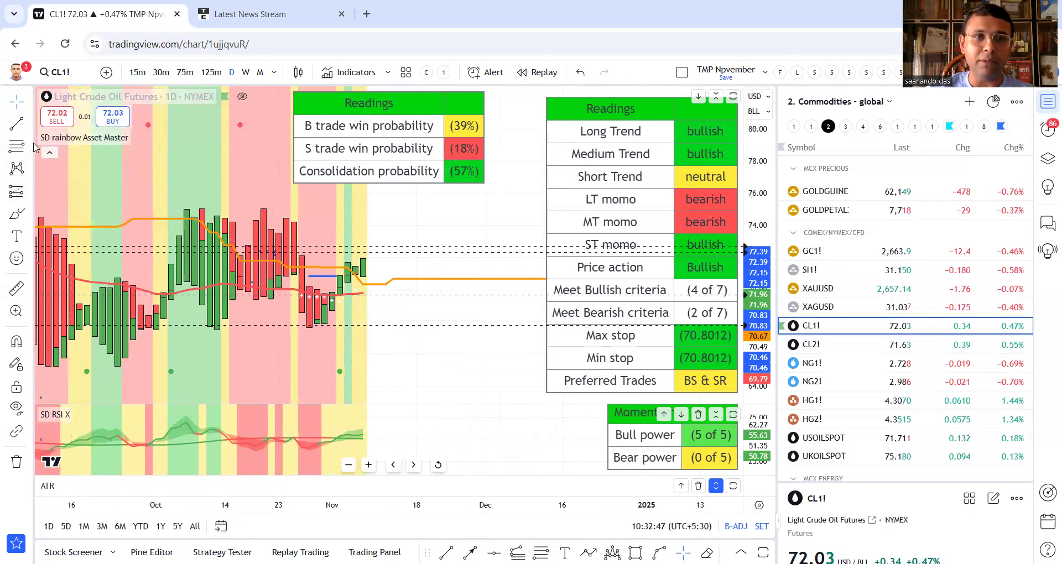
Step: Draw a horizontal trend line at about 73.94 across the CL1! daily bars
left_click(16, 124)
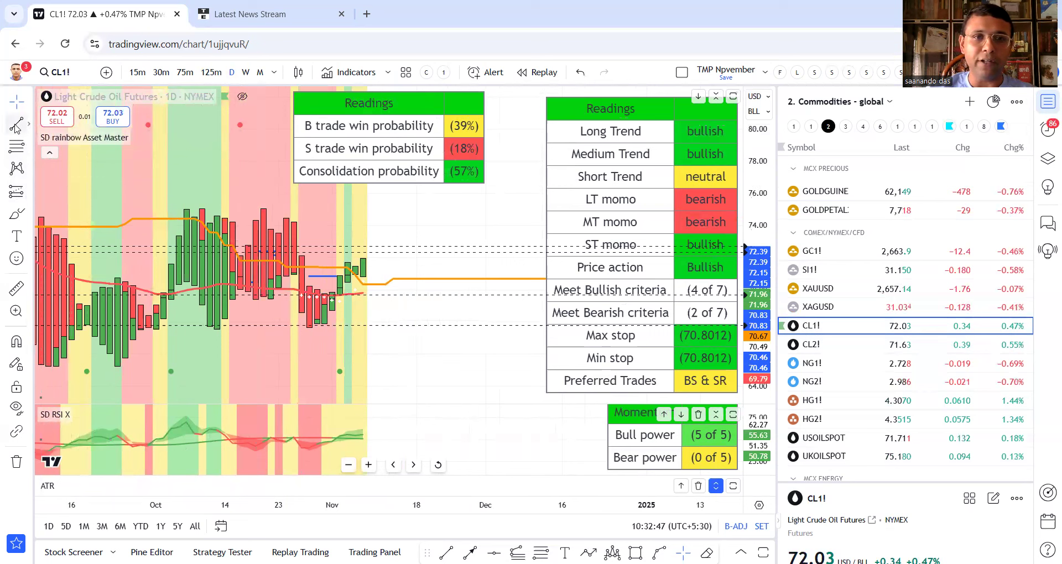
left_click(110, 227)
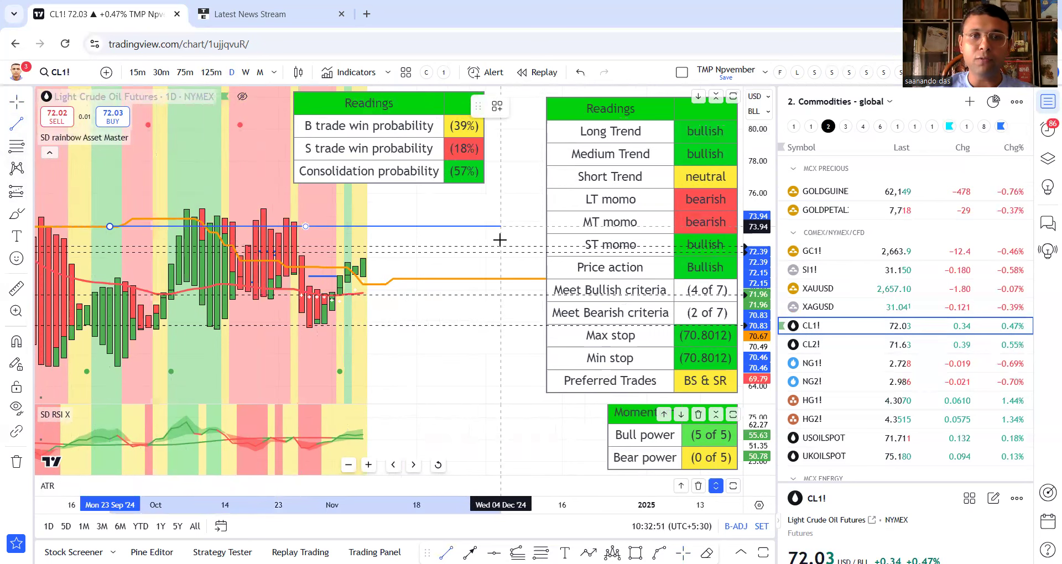
left_click(501, 226)
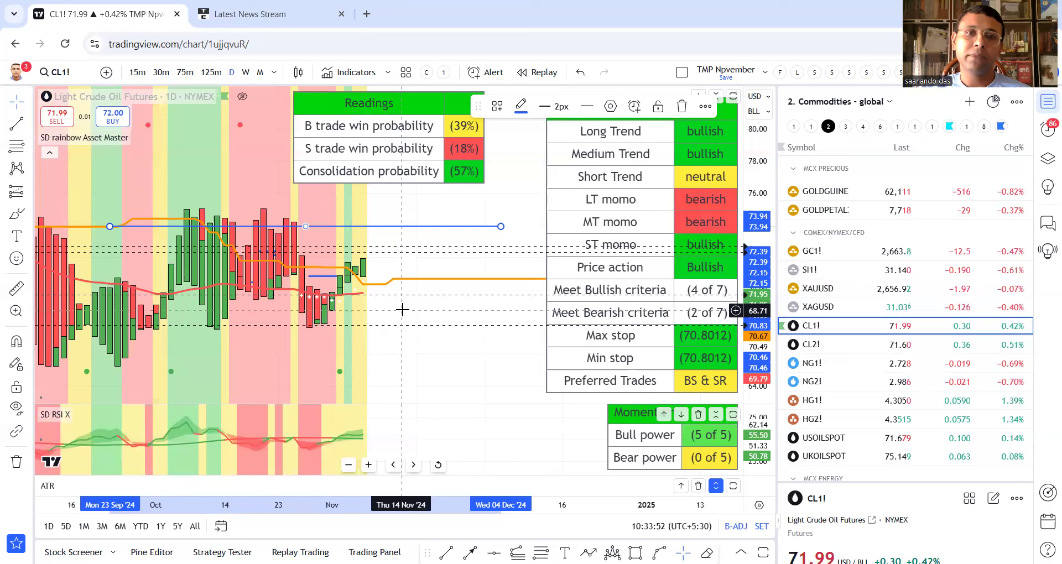
scroll(393, 309, "up", 1)
scroll(394, 309, "down", 1)
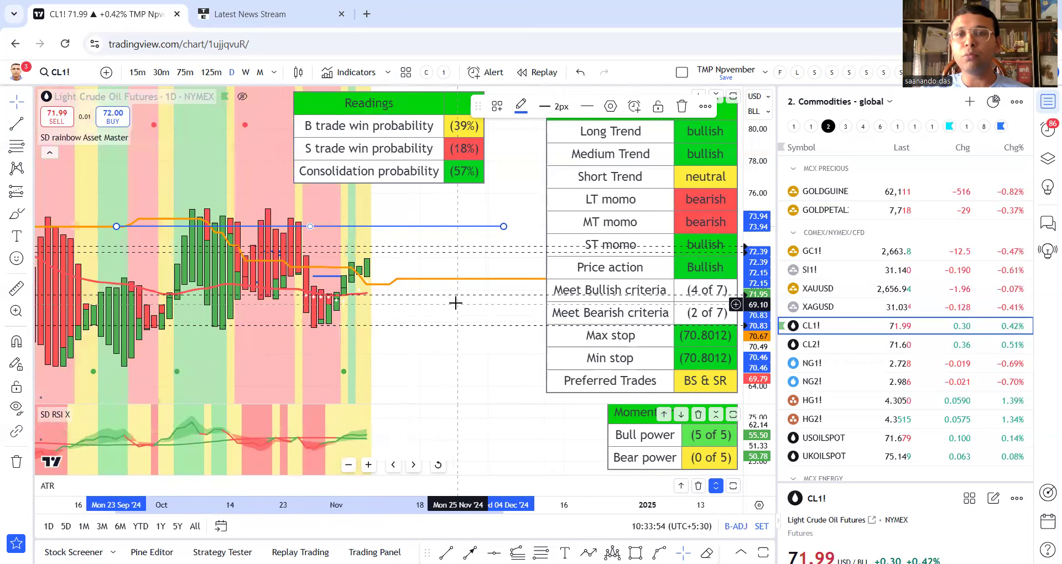
left_click_drag(435, 290, 381, 295)
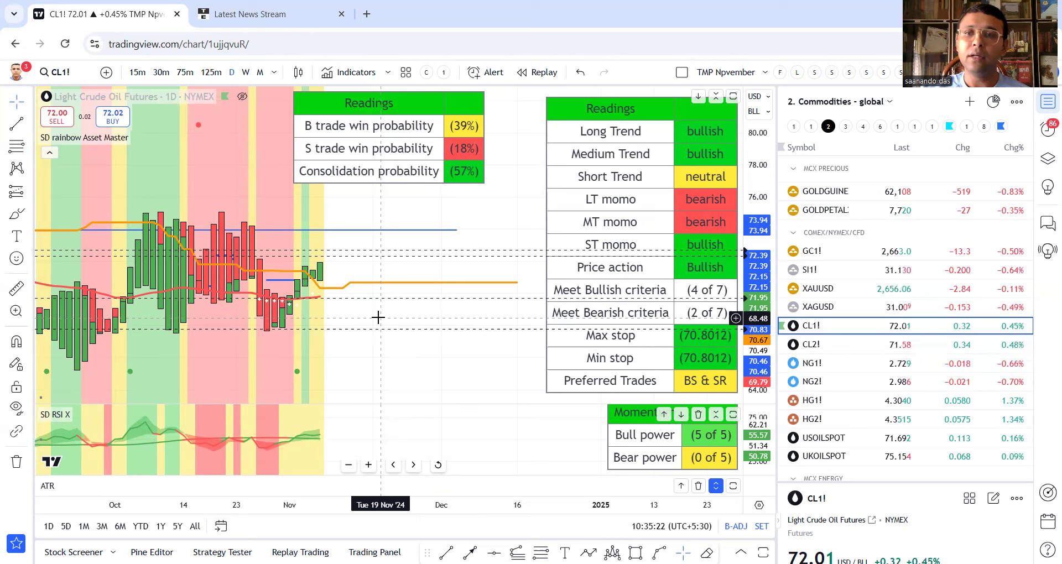
Step: Select NG1! natural gas futures and set the chart to 125-minute bars
key("Down")
key("Down")
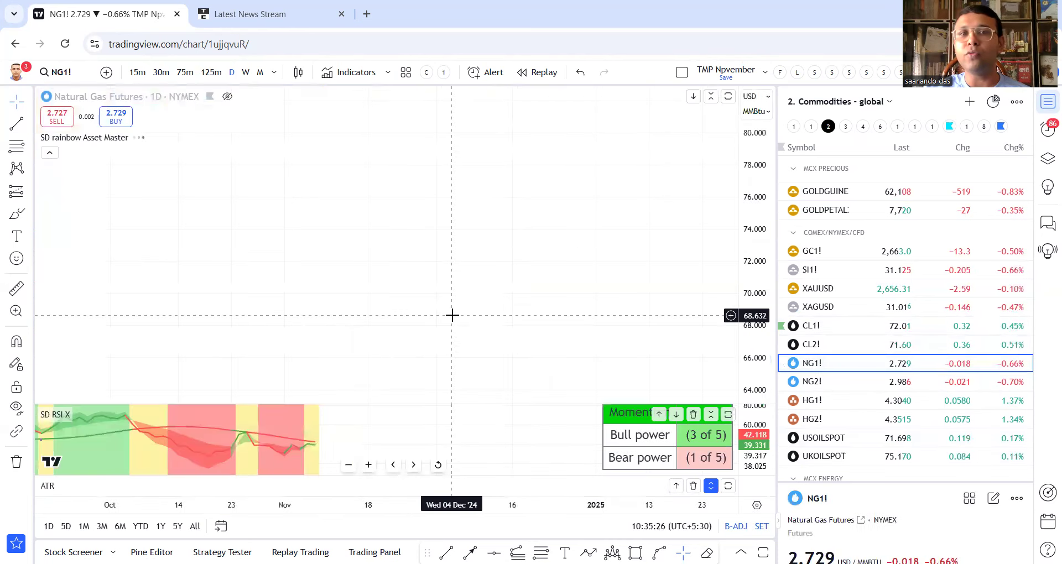
left_click(211, 72)
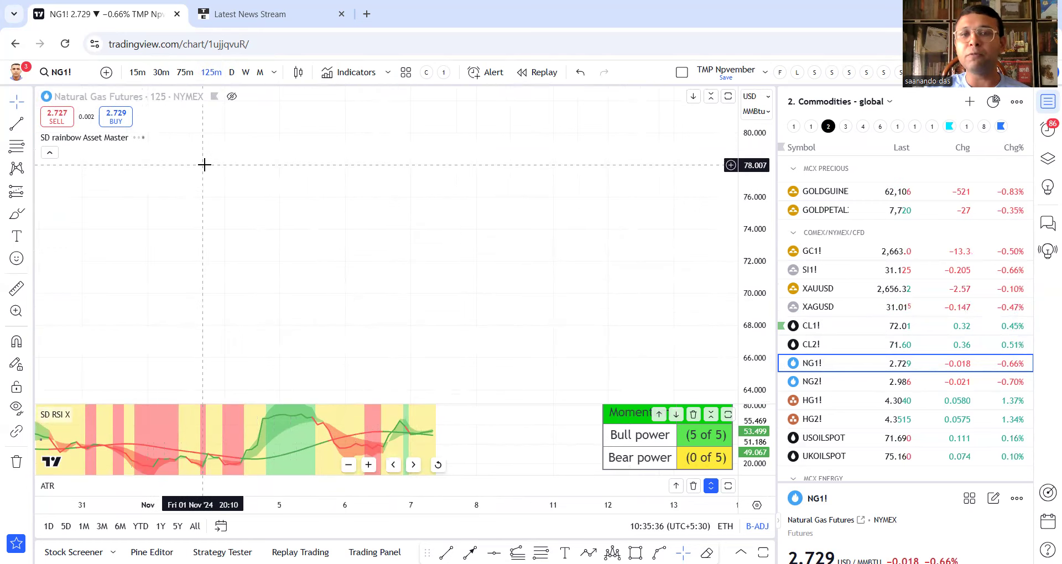
scroll(191, 174, "up", 2)
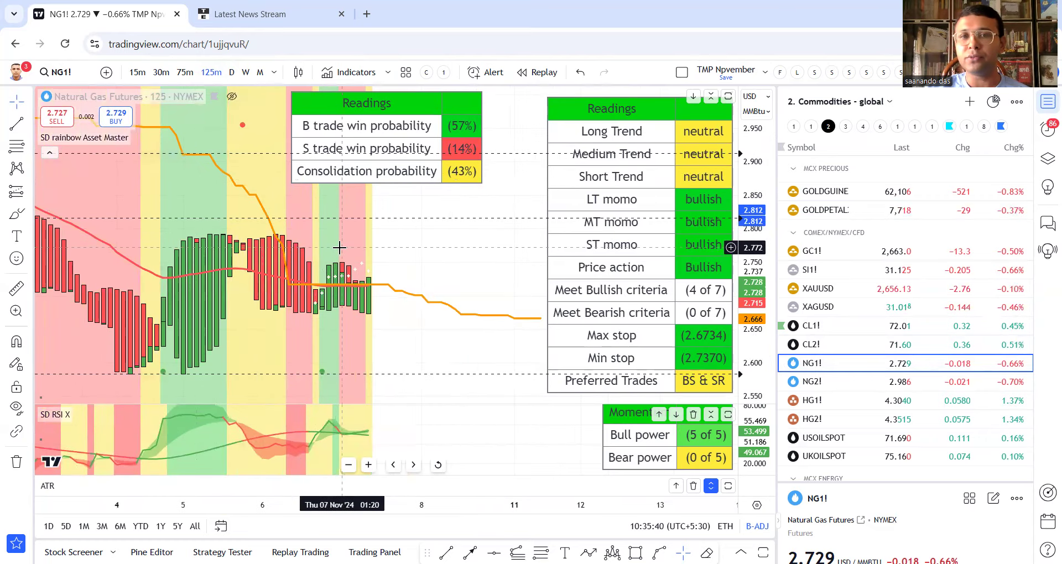
scroll(372, 249, "up", 1)
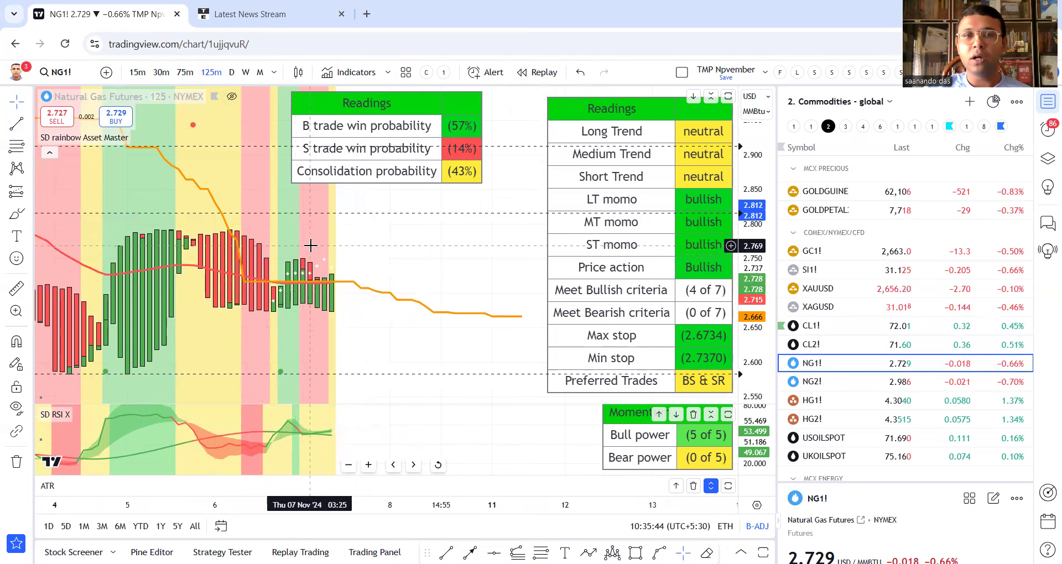
scroll(310, 337, "down", 1)
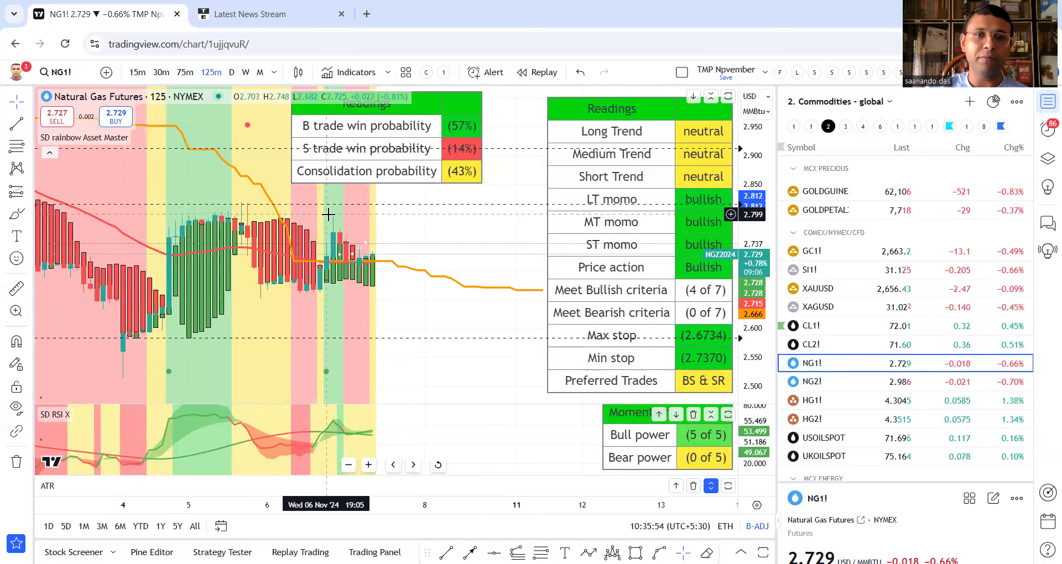
scroll(340, 237, "up", 1)
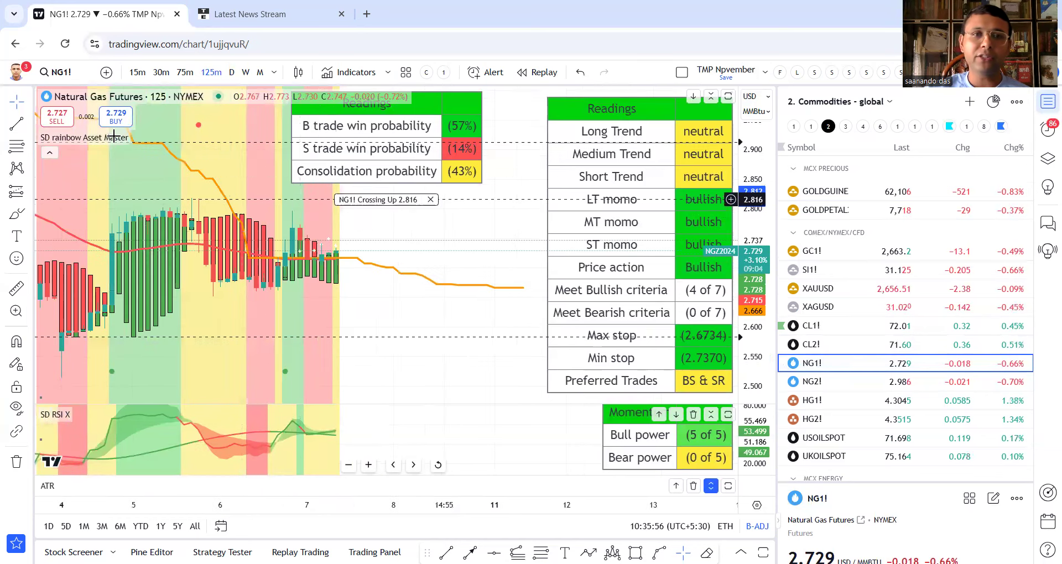
Step: Hide the NG1! price series, leaving only the indicator bars visible
left_click(231, 97)
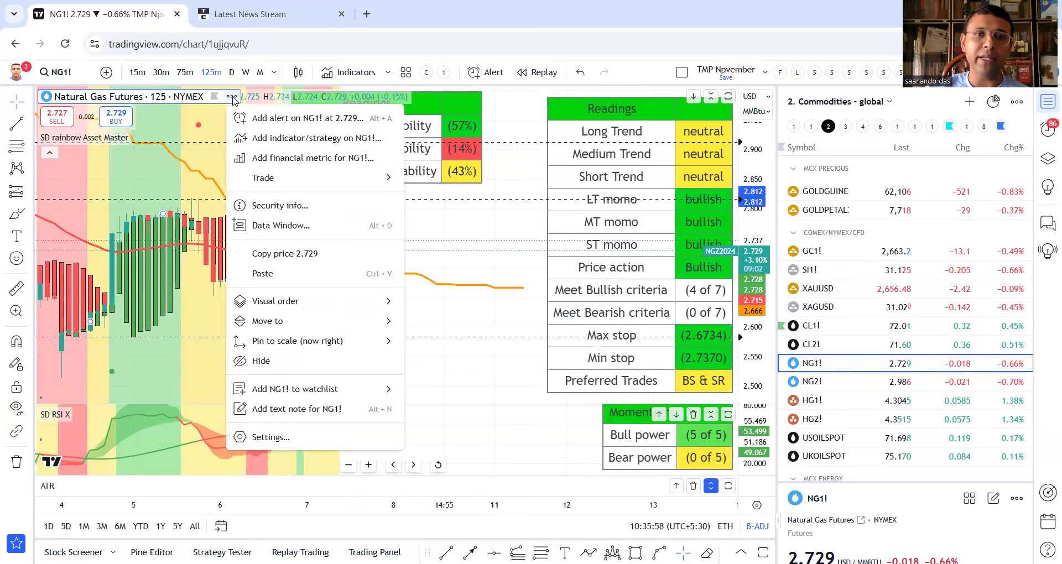
left_click(298, 364)
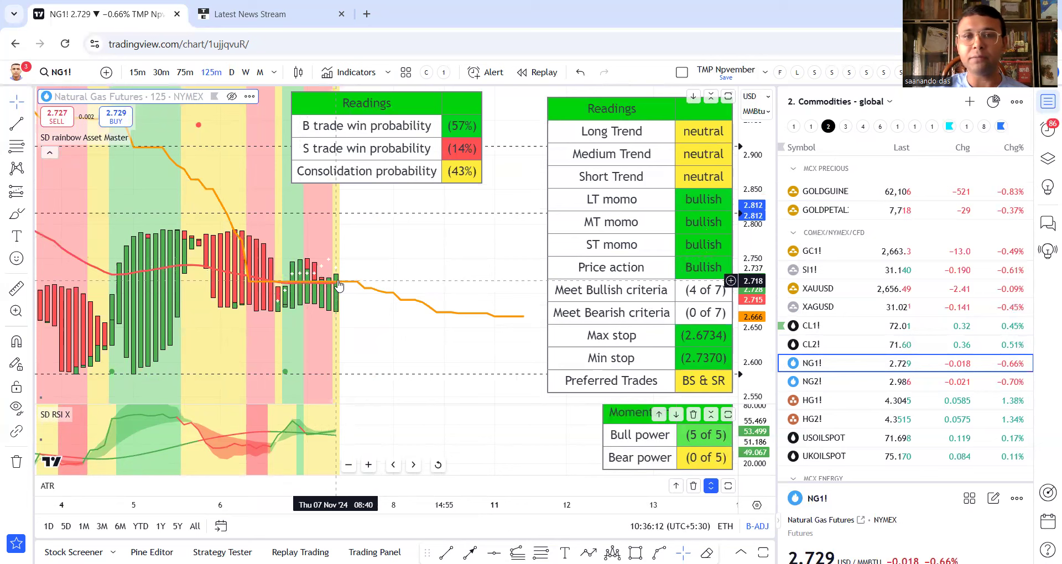
scroll(310, 257, "up", 2)
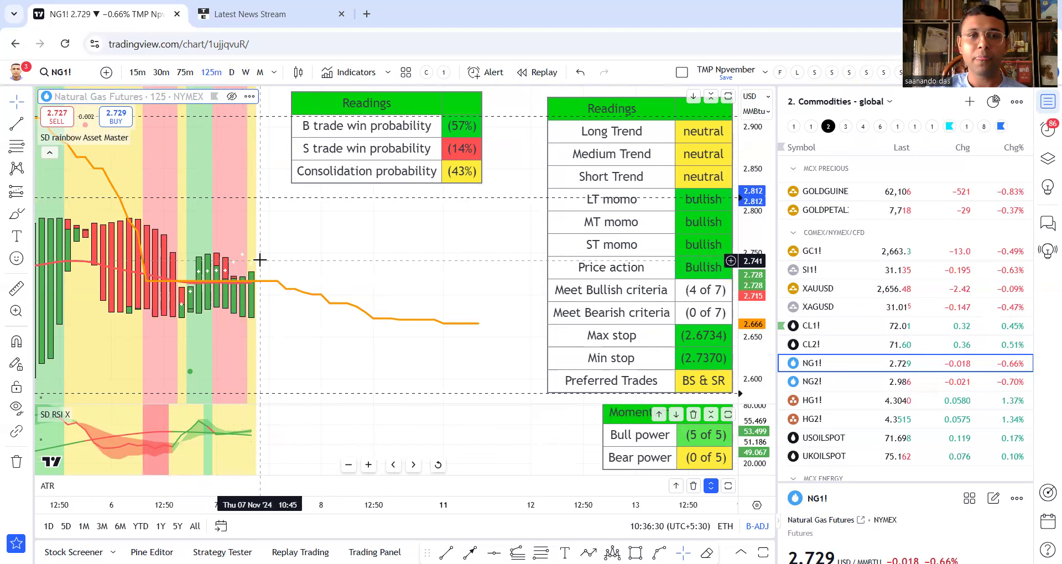
scroll(260, 260, "down", 1)
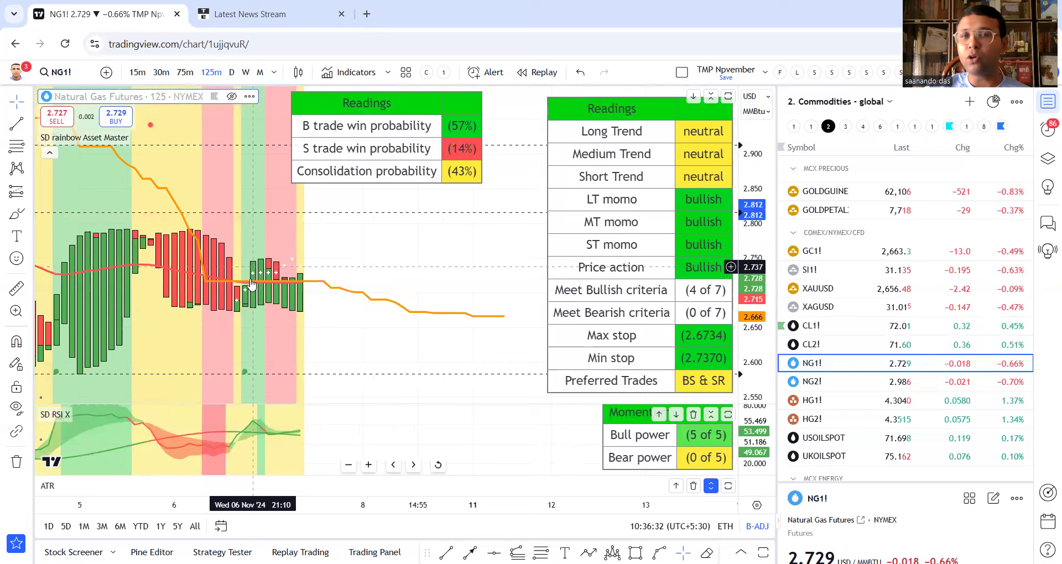
Step: Put natural gas on daily bars and review the daily indicator readings
left_click(232, 72)
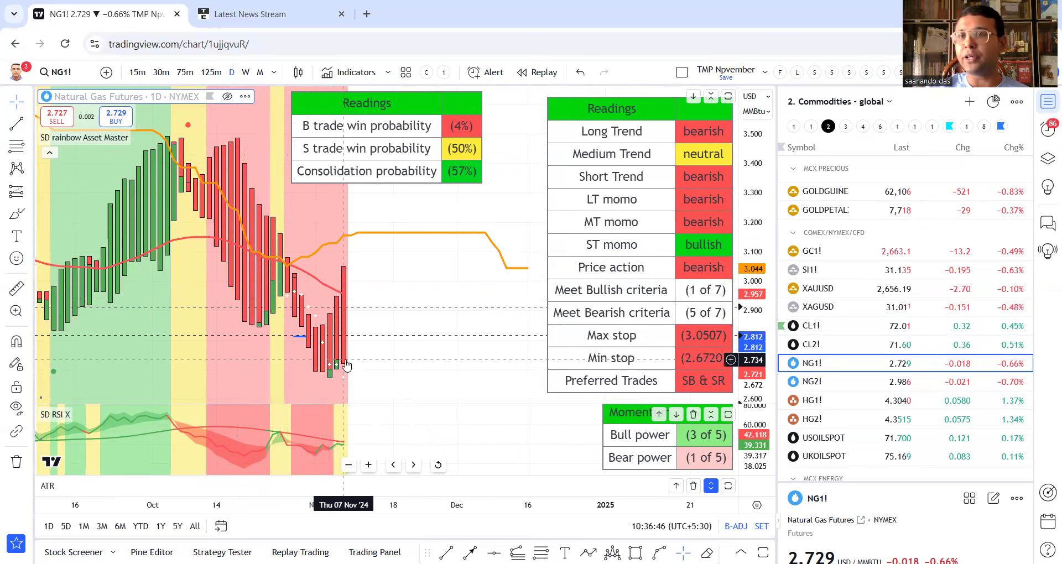
left_click(211, 73)
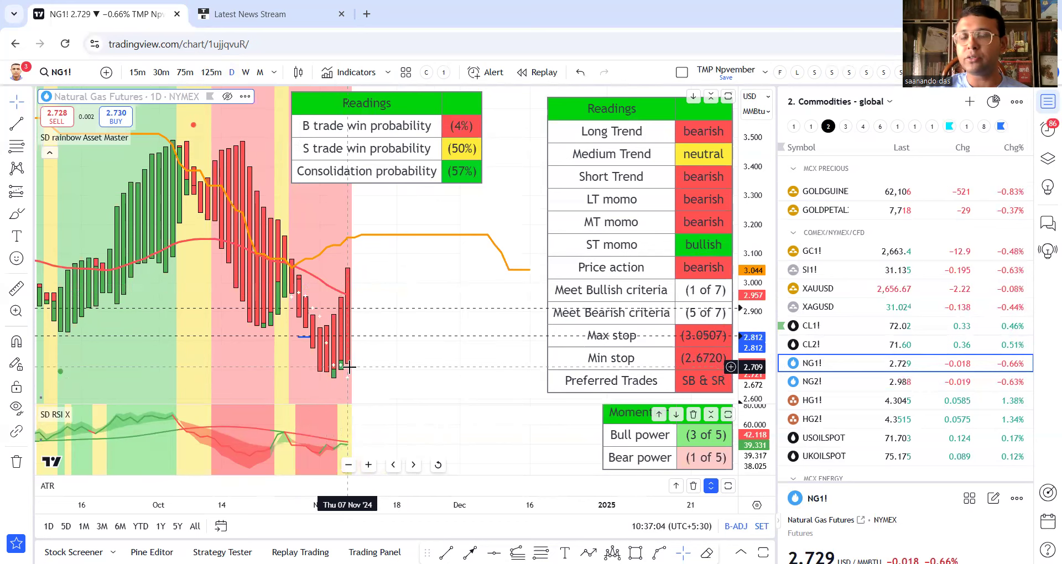
scroll(388, 360, "up", 2)
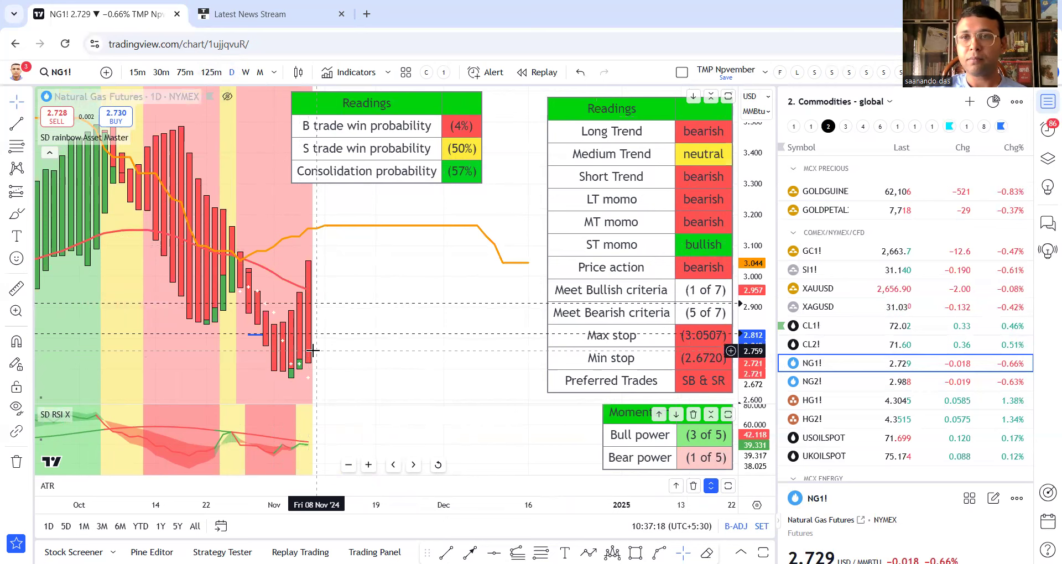
Step: Return NG1! to 125-minute bars with the price scale compressed to roughly 3.000–2.500
left_click(212, 73)
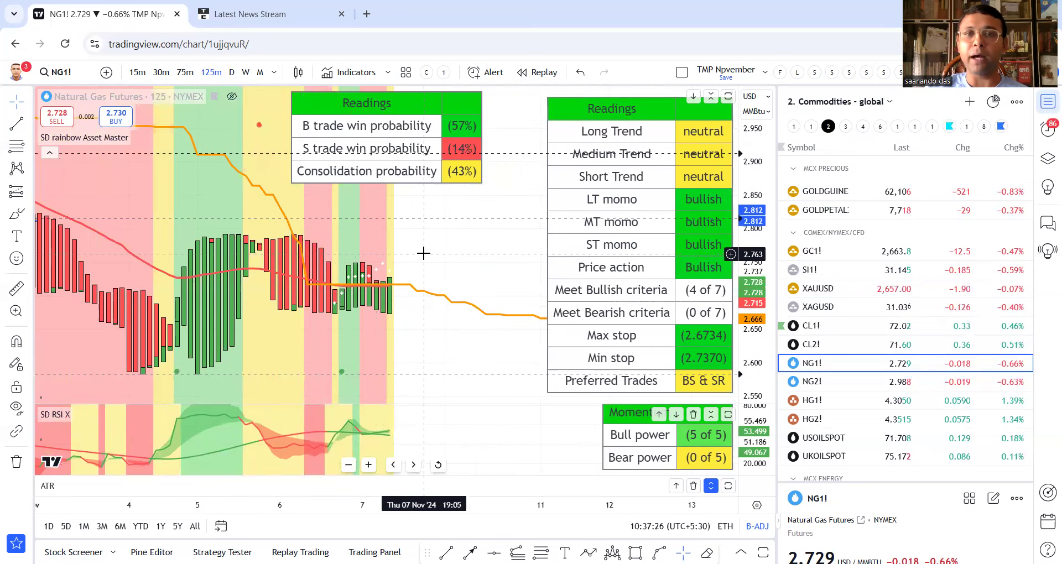
scroll(424, 253, "up", 1)
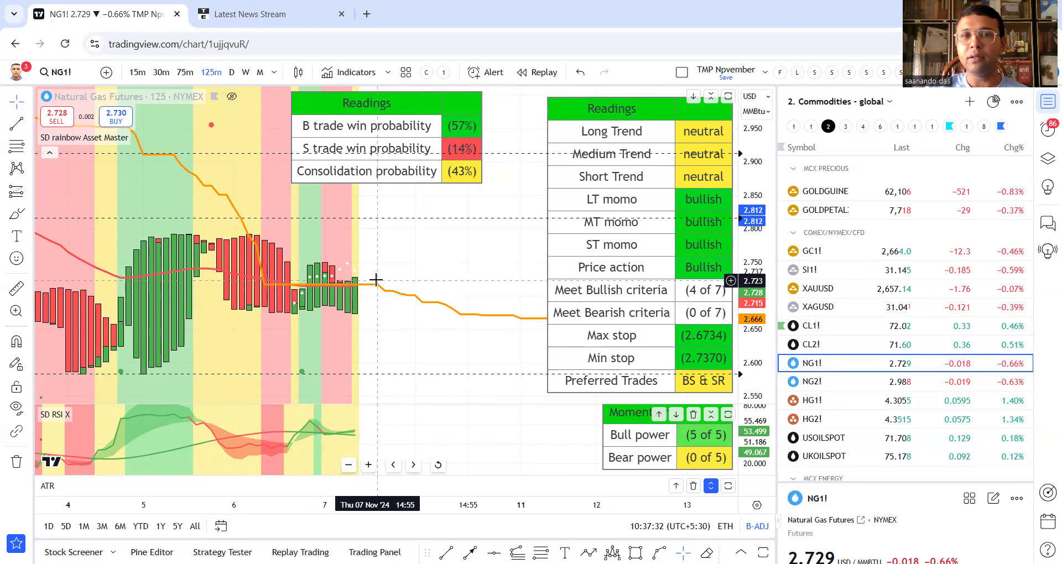
scroll(362, 331, "down", 1)
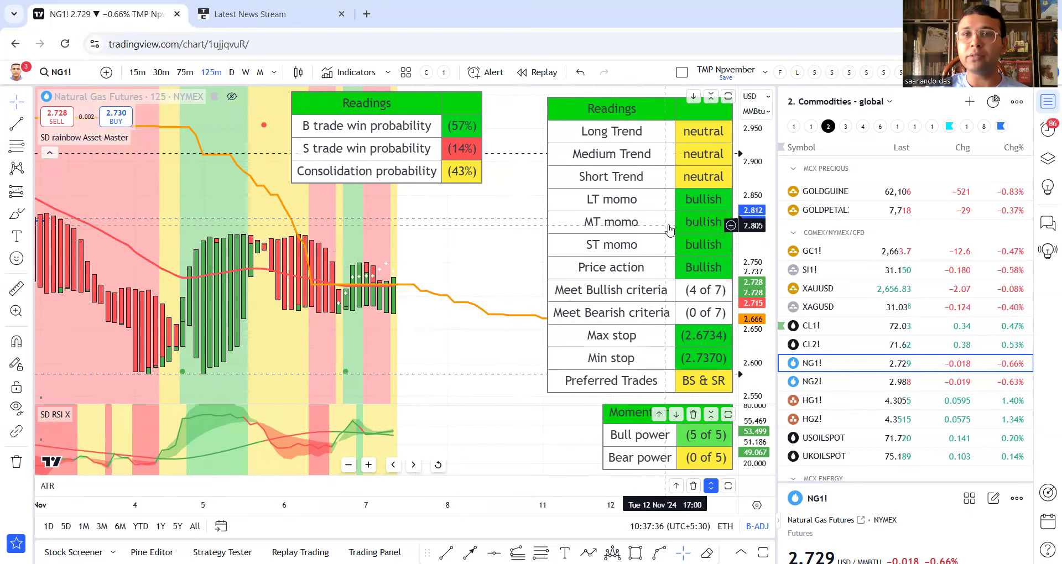
left_click_drag(745, 166, 745, 188)
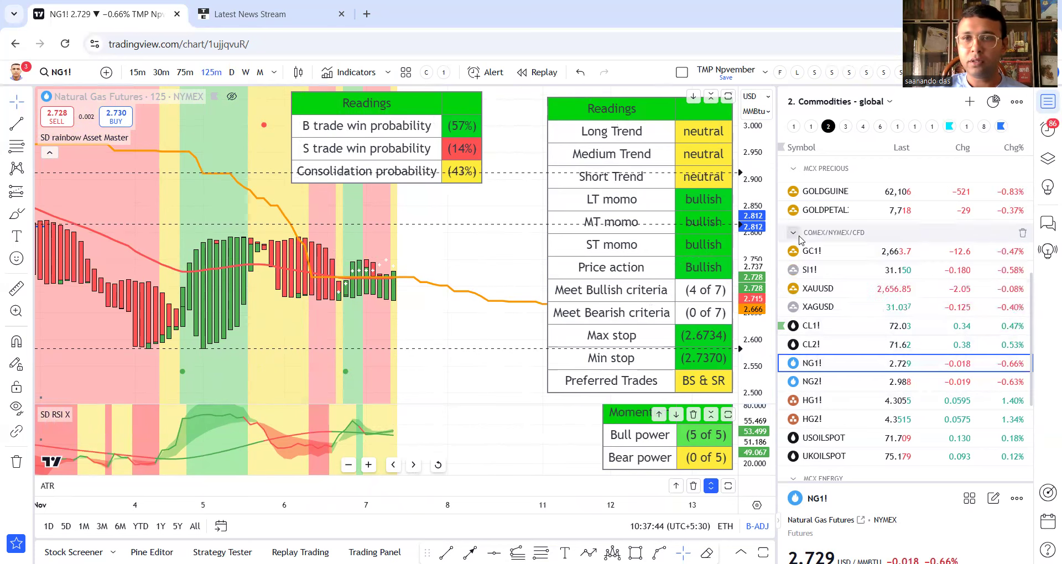
Step: Collapse the COMEX/NYMEX/CFD, MCX PRECIOUS and MCX ENERGY watchlist groups
left_click(870, 233)
scroll(871, 326, "up", 5)
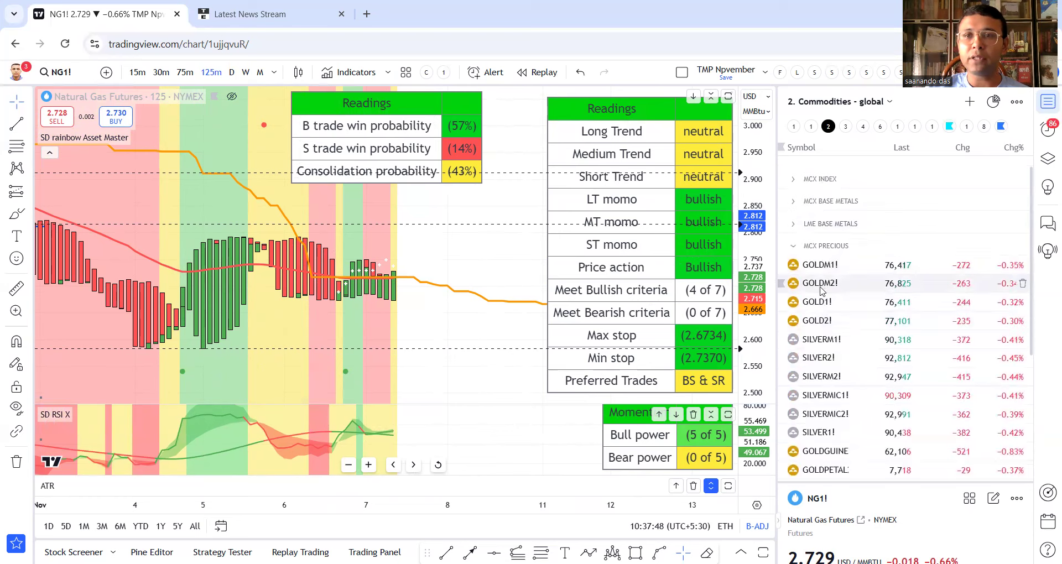
scroll(820, 301, "down", 3)
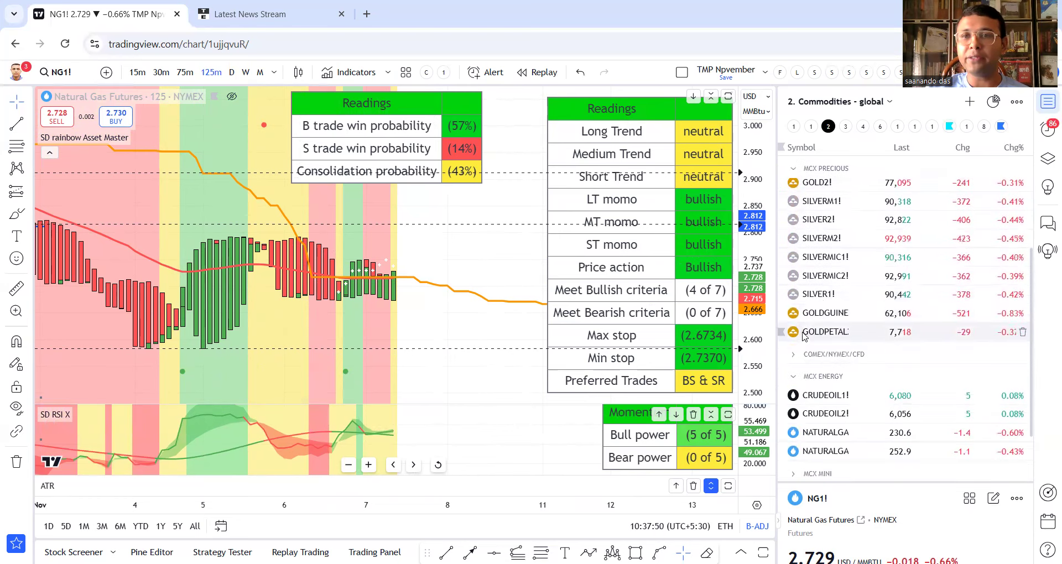
left_click(799, 357)
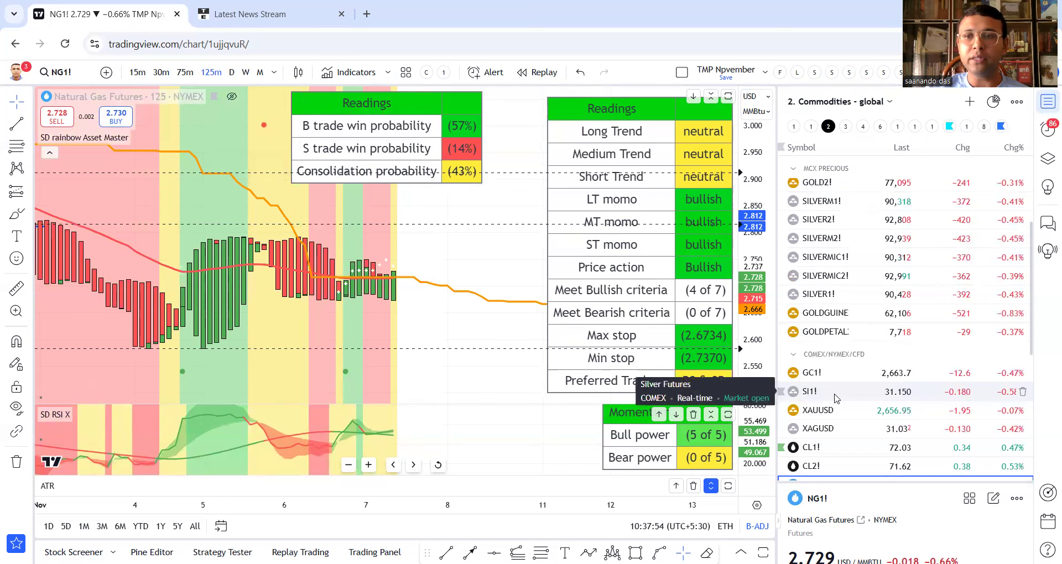
scroll(824, 309, "up", 3)
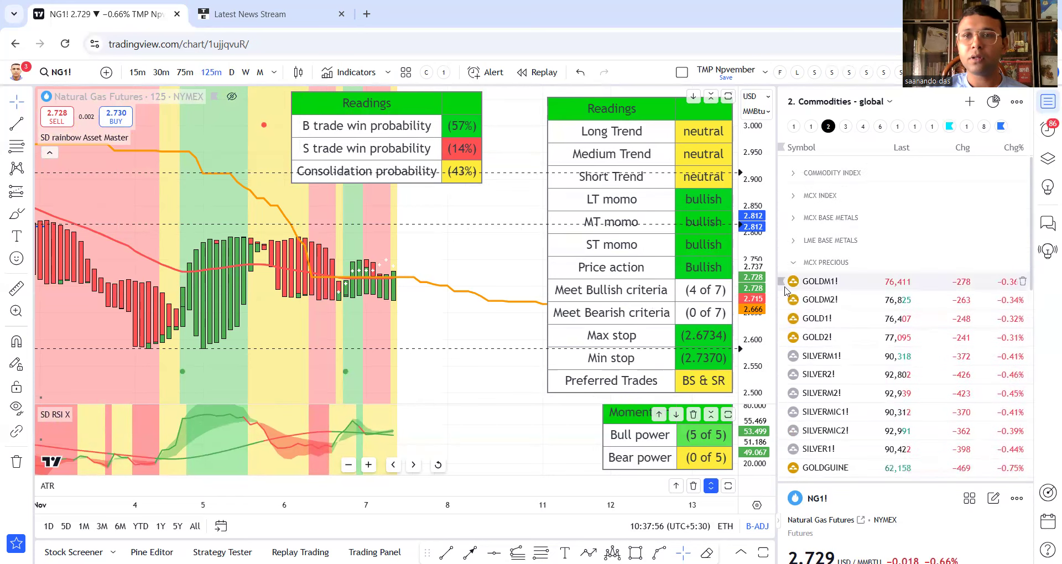
left_click(792, 267)
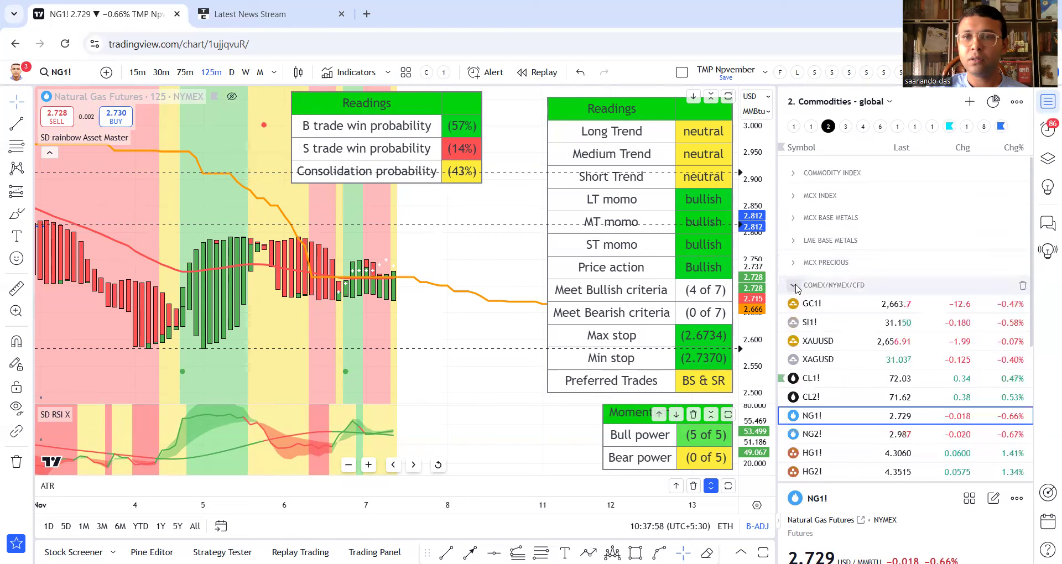
left_click(793, 285)
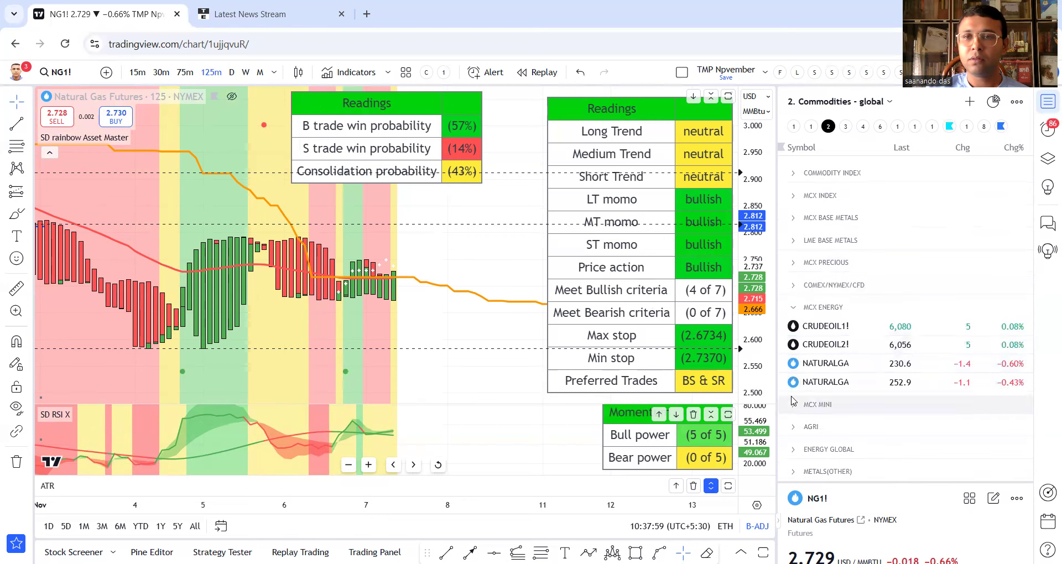
left_click(793, 308)
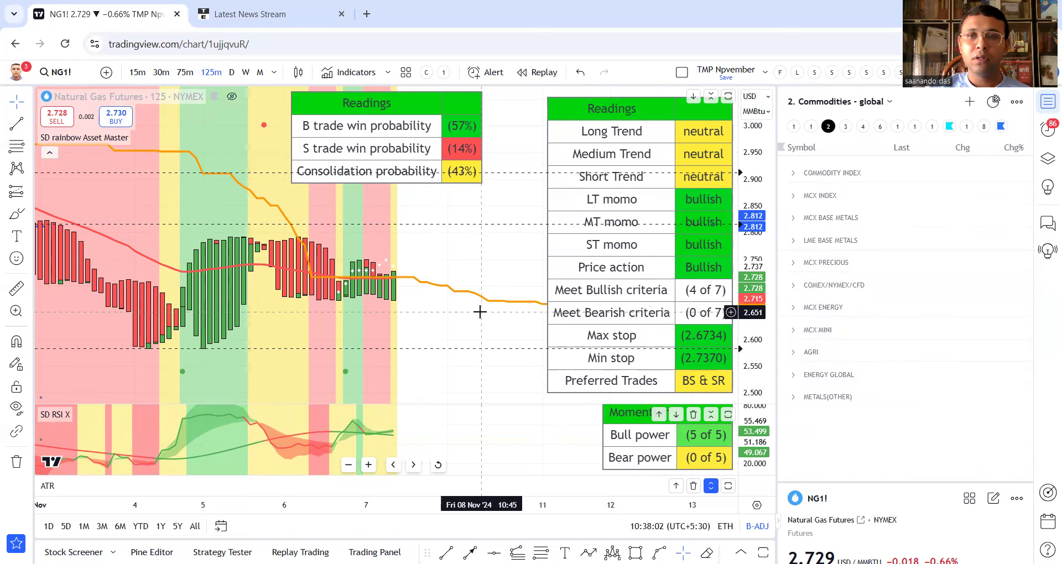
scroll(481, 311, "down", 2)
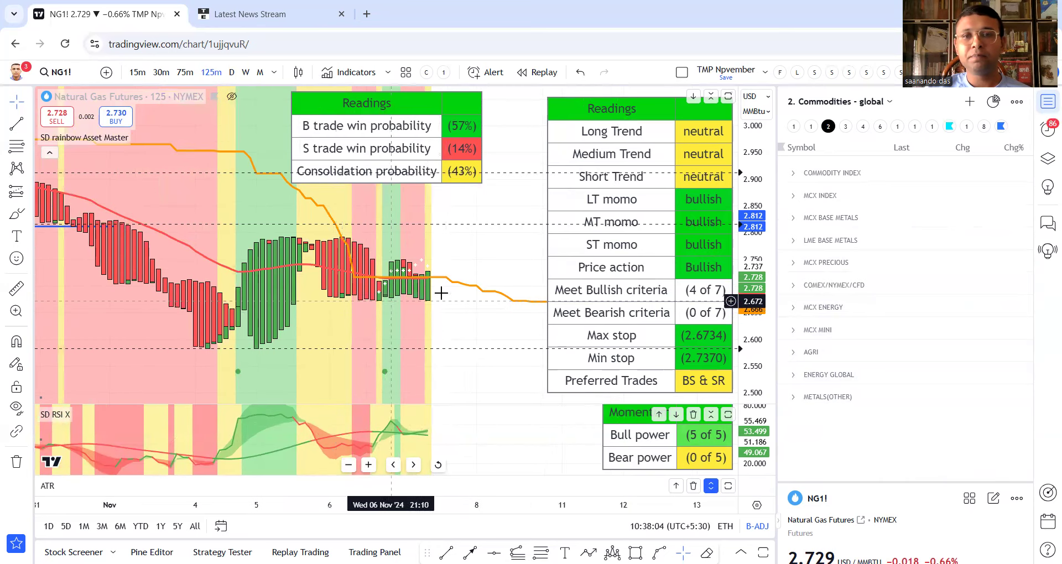